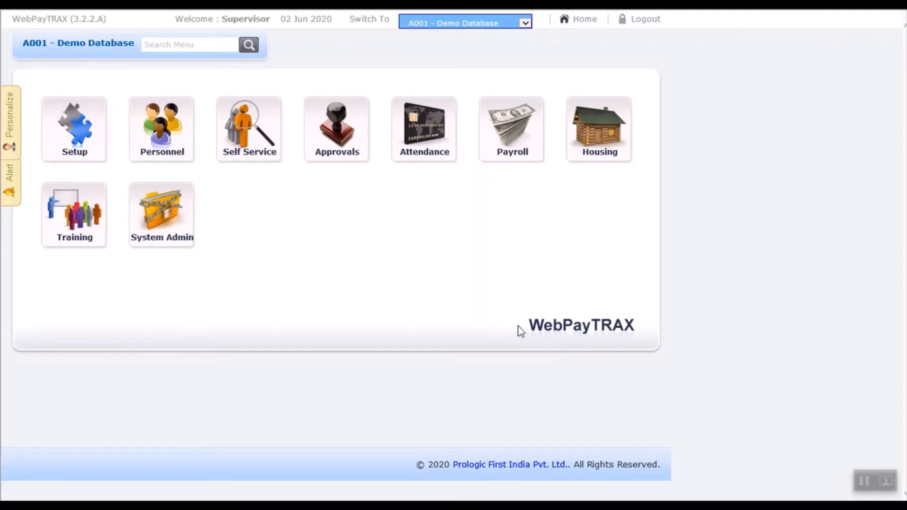
Open the Personnel module's Annual Leave Application, look up the employee by partial name, and create a new leave for them
left_click(176, 154)
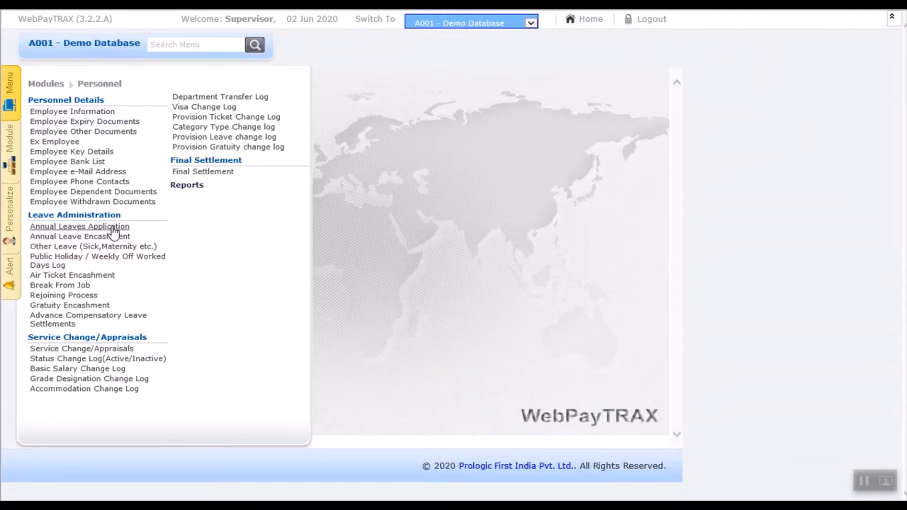
left_click(113, 229)
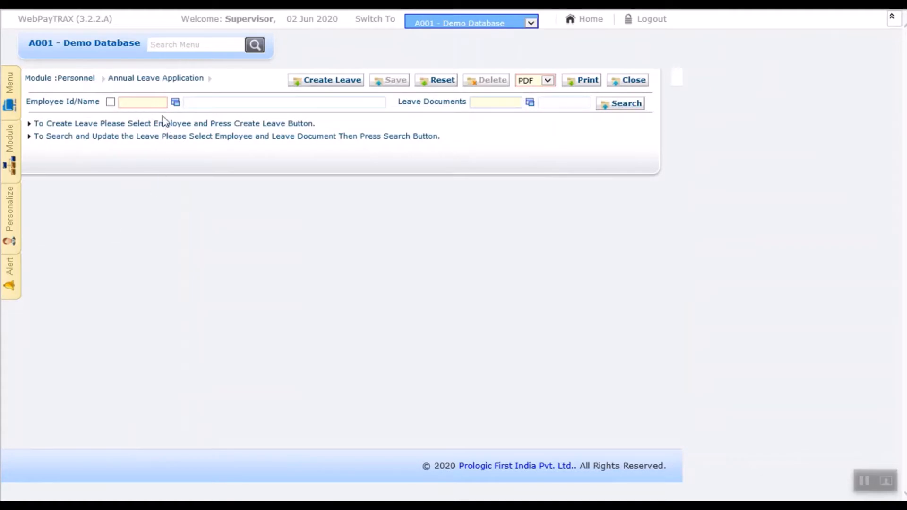
left_click(158, 101)
type("faja")
key("Return")
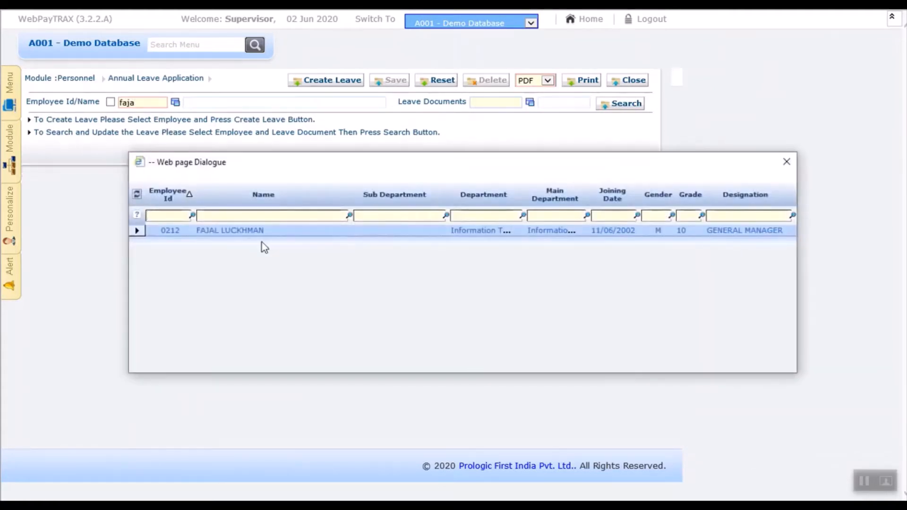
double_click(248, 231)
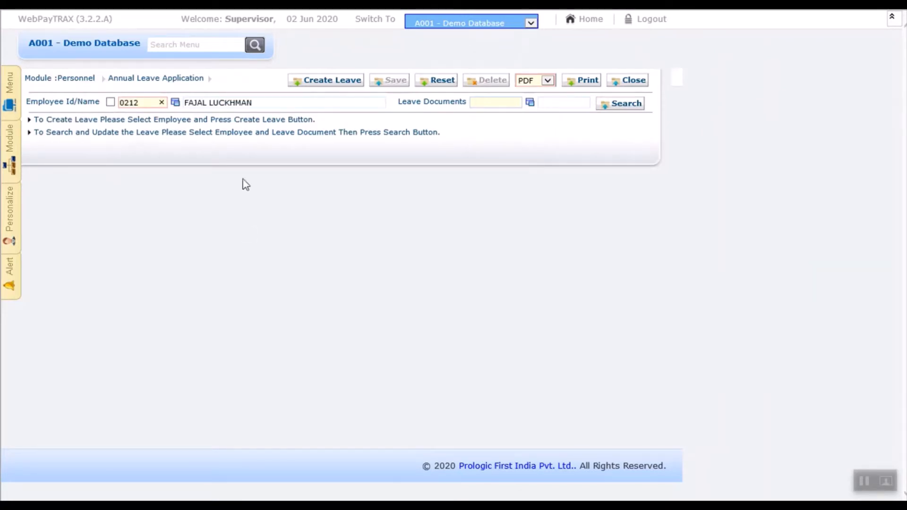
left_click(347, 87)
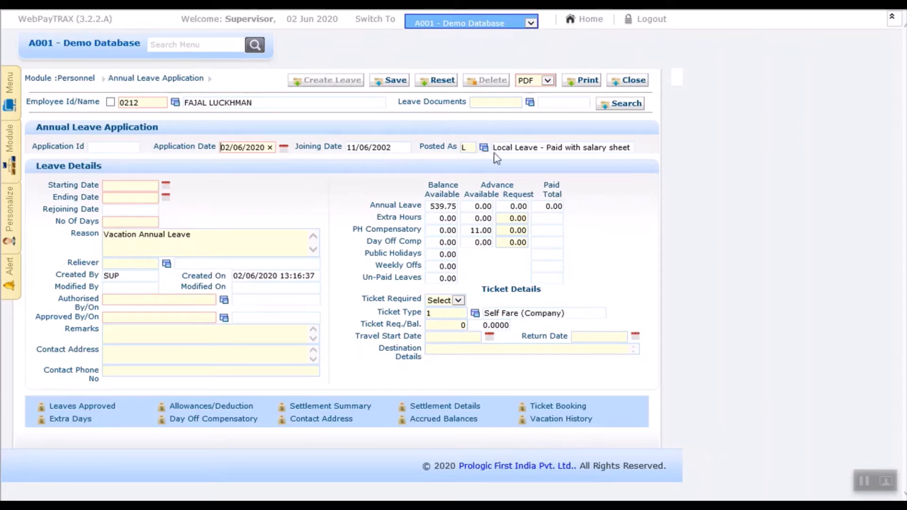
Set the leave application's Posted As option to V, Vacation - Paid in advance
left_click(483, 148)
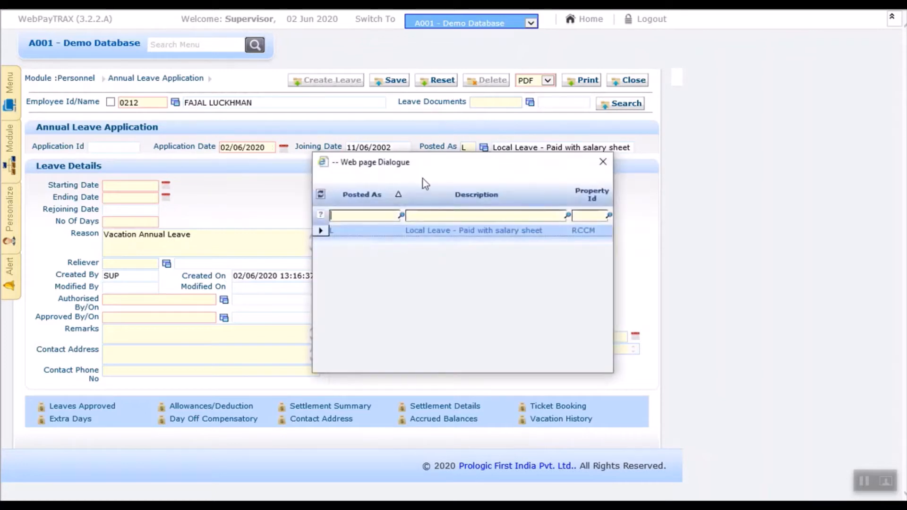
left_click(321, 194)
double_click(425, 241)
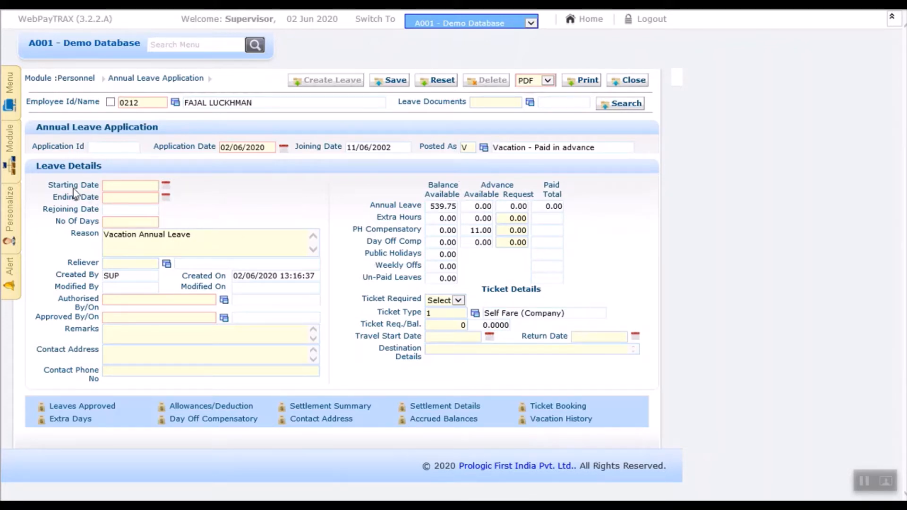
Set the leave's starting date to 02/06/2020 and its ending date to 31/07/2020
left_click(168, 188)
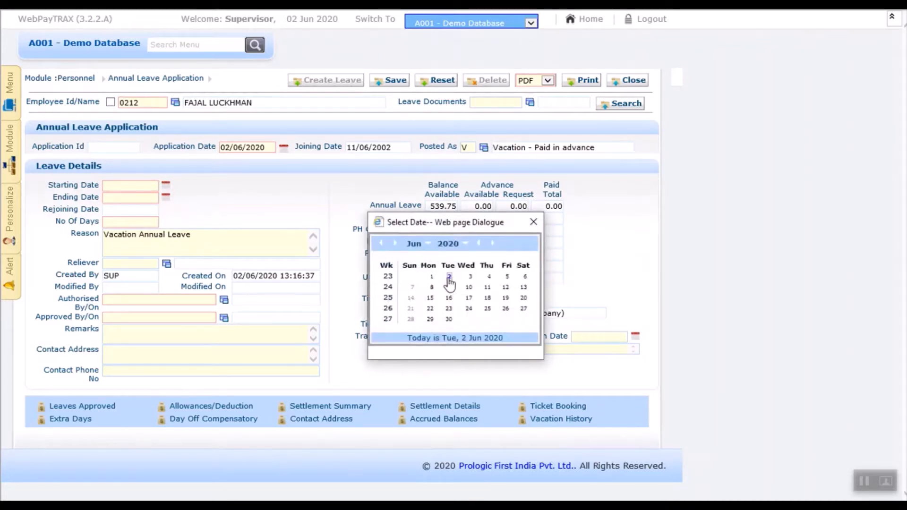
left_click(449, 279)
left_click(166, 196)
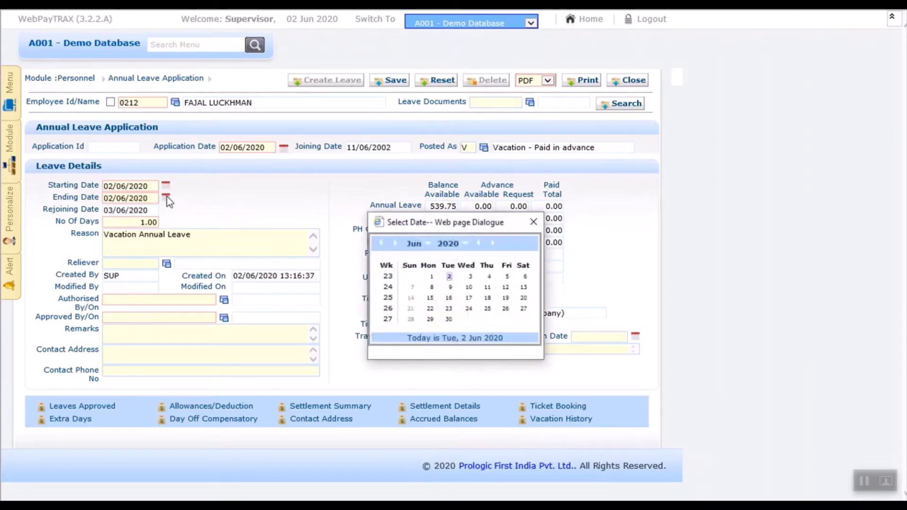
left_click(414, 244)
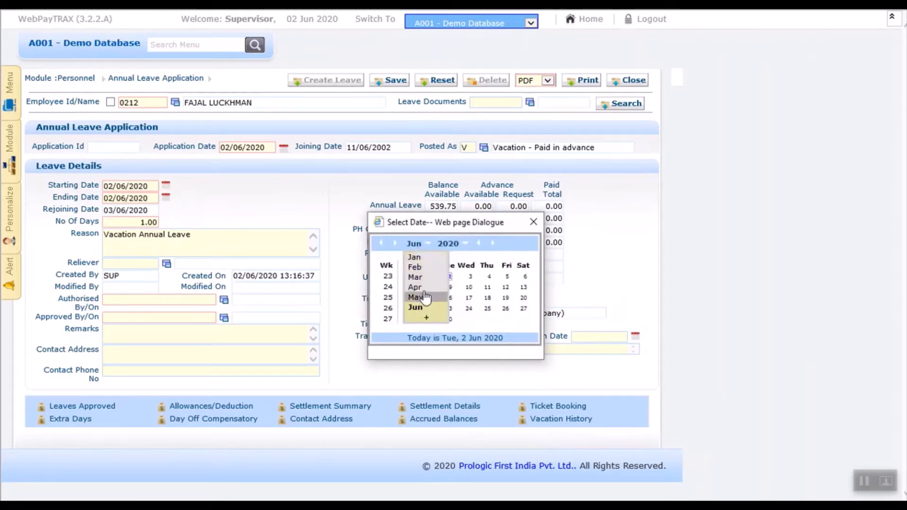
mouse_move(426, 318)
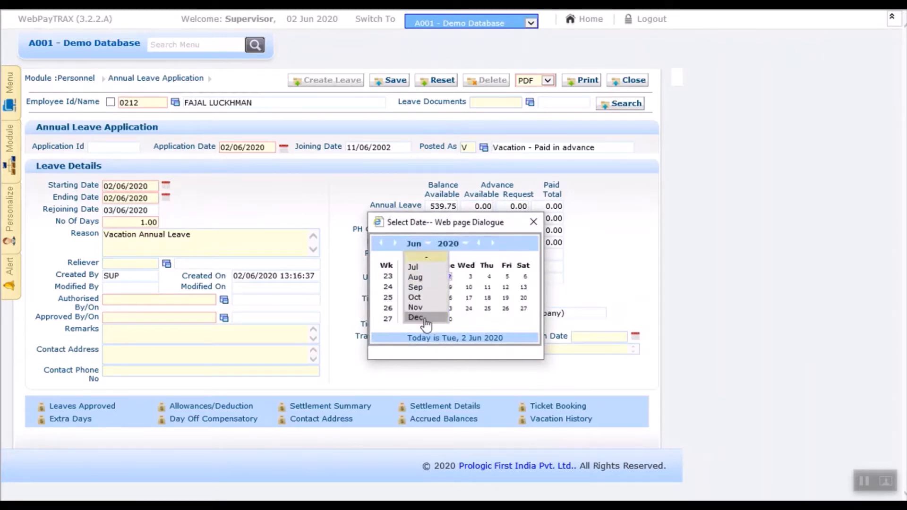
left_click(423, 268)
left_click(505, 319)
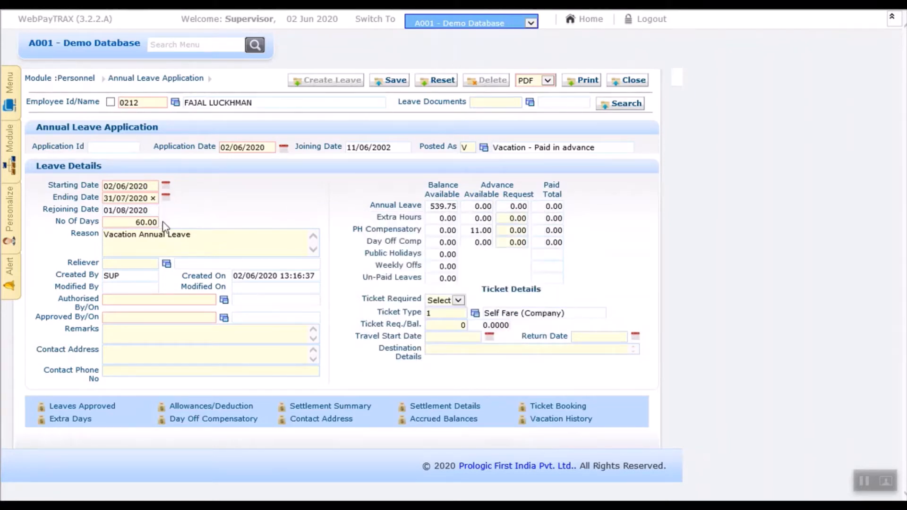
left_click(157, 249)
left_click(167, 263)
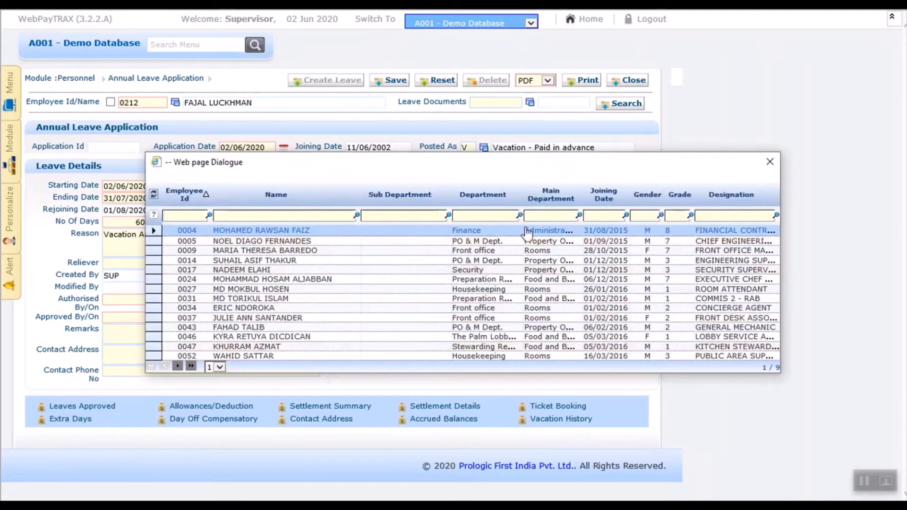
left_click(769, 161)
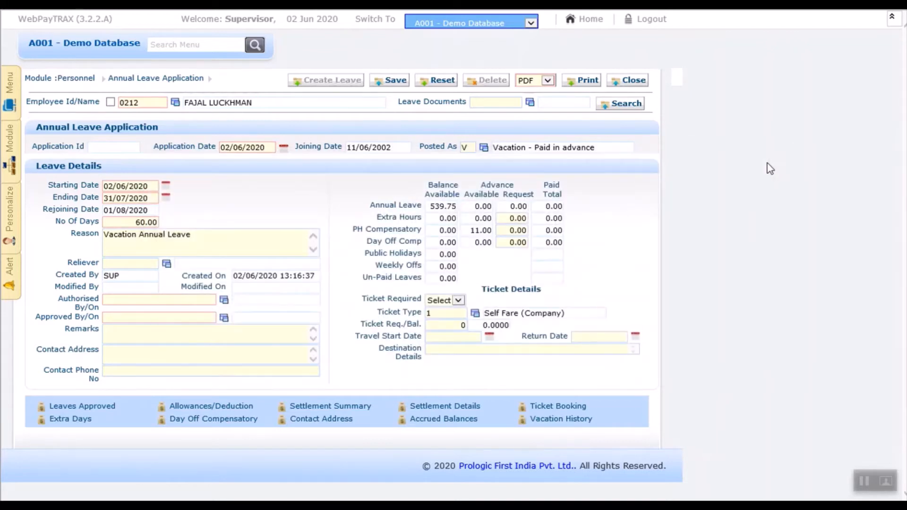
Choose the person who authorises the leave and the person who approves it from their lookup lists
left_click(224, 301)
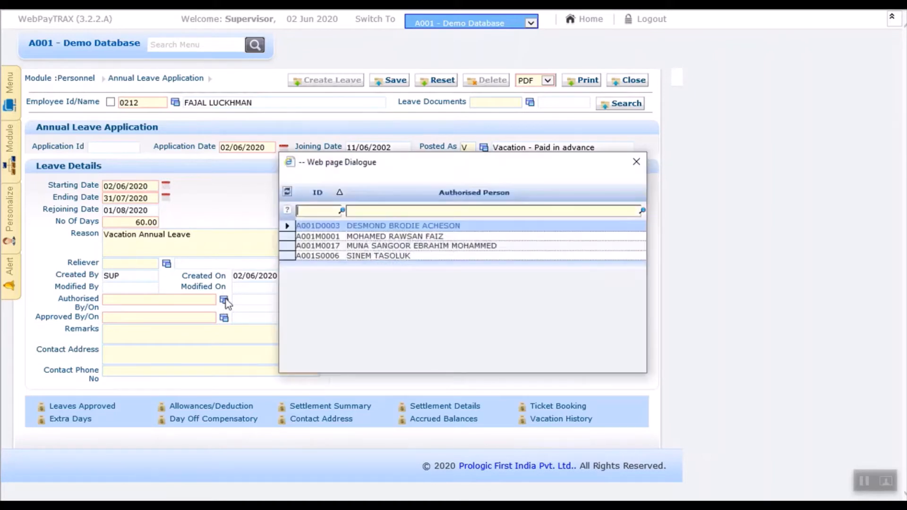
double_click(383, 230)
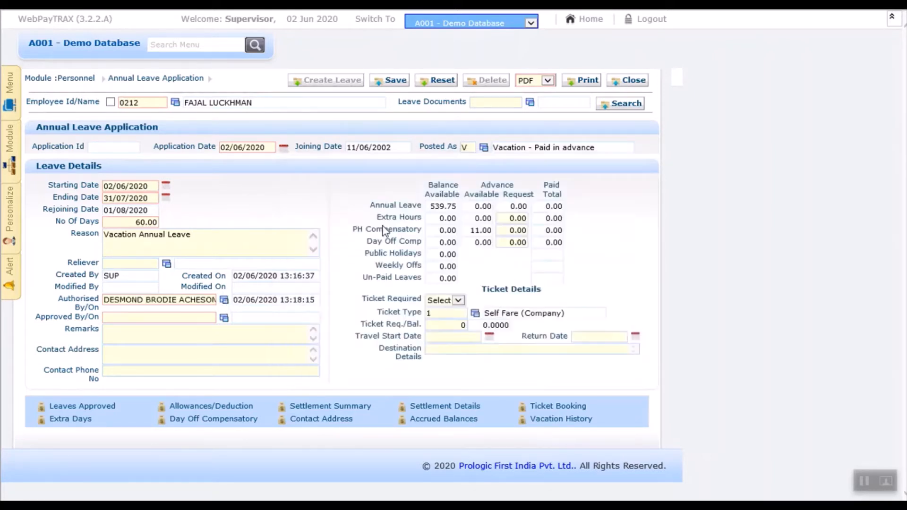
left_click(224, 318)
double_click(435, 227)
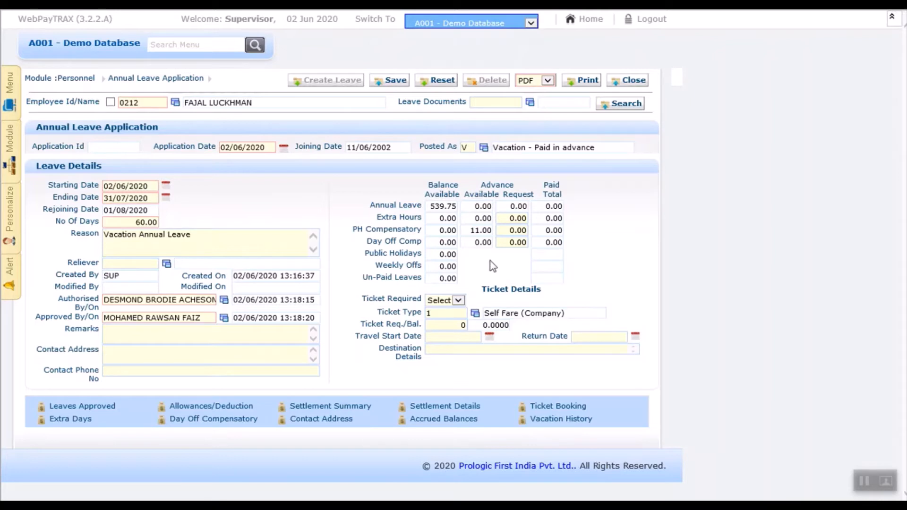
Set Ticket Required to No and save the annual leave application
left_click(457, 302)
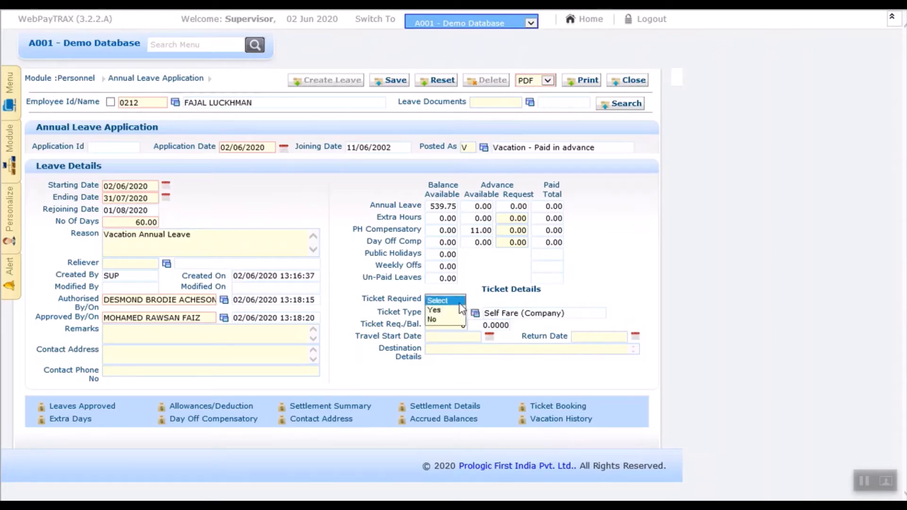
left_click(434, 320)
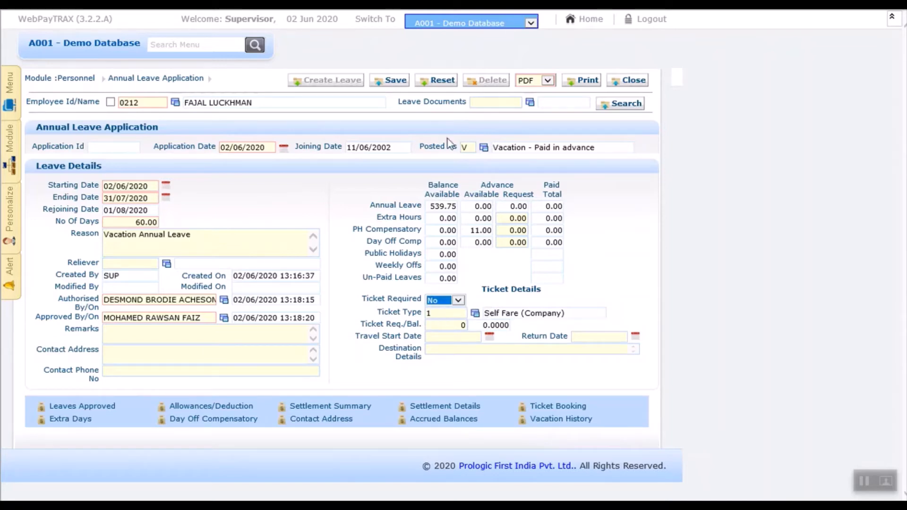
left_click(403, 81)
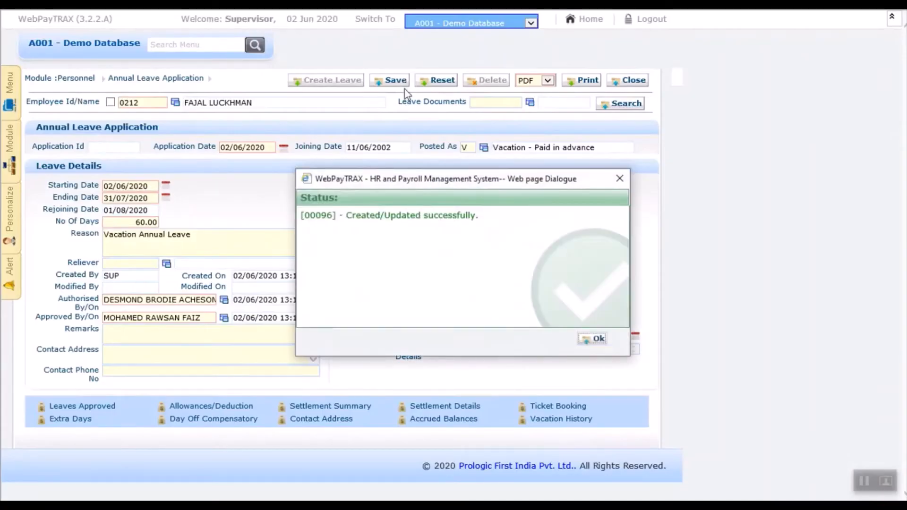
left_click(588, 339)
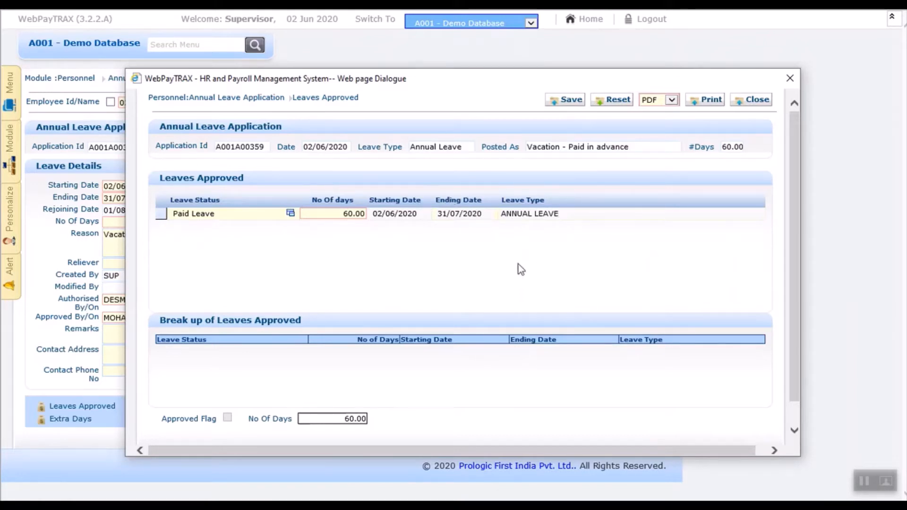
Approve the 60 days of paid leave, then close the Leaves Approved and Ticket Booking windows
left_click(572, 101)
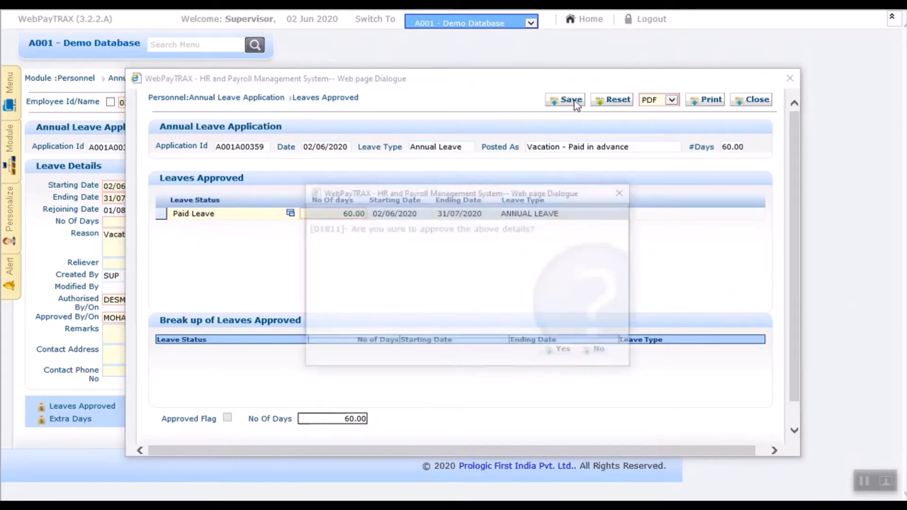
left_click(565, 354)
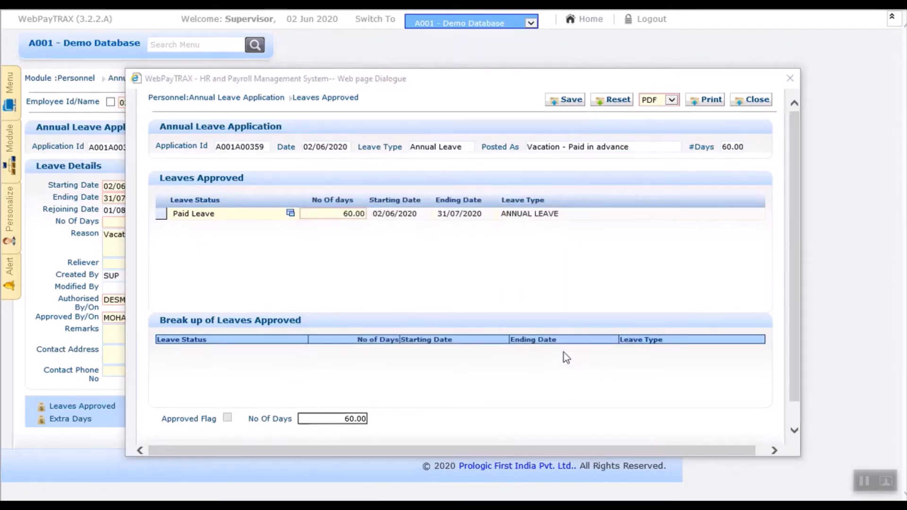
left_click(598, 354)
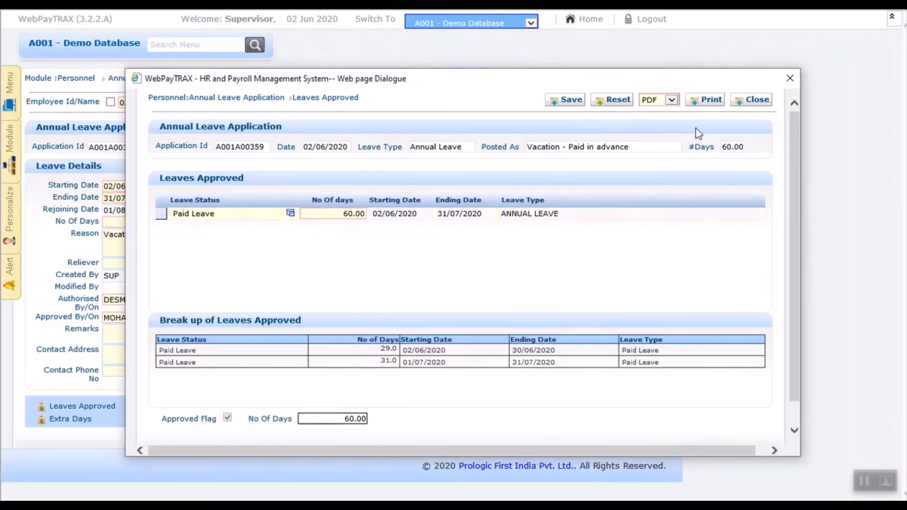
left_click(755, 99)
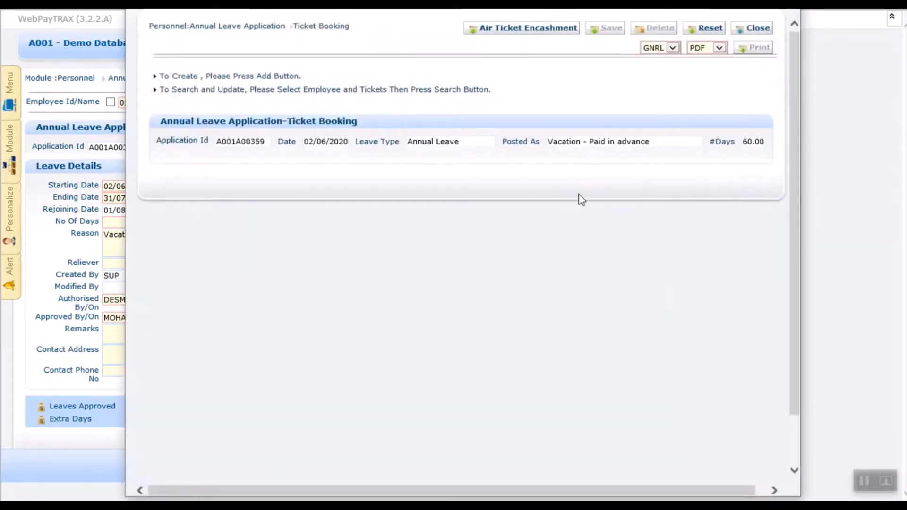
left_click(756, 30)
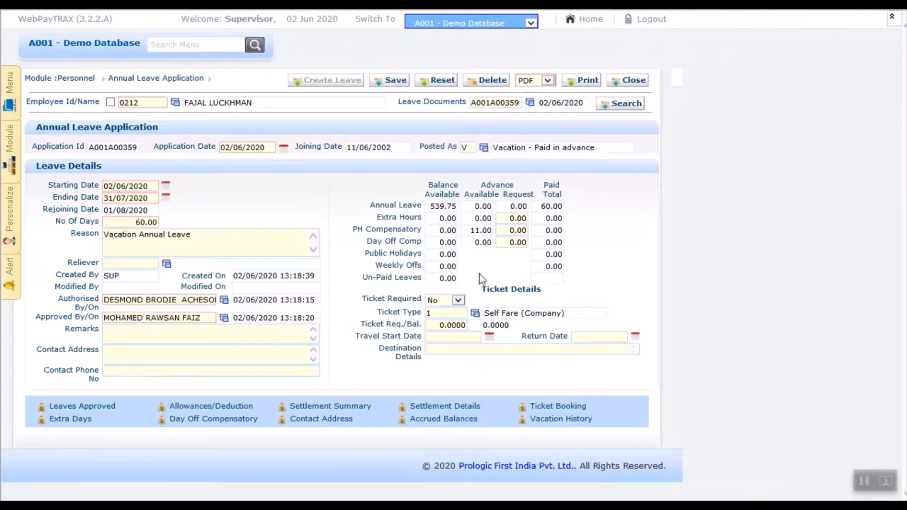
In the leave's Allowances/Deduction details, fill the row with payment type A (Allowances) and payment code A004 (Food)
left_click(213, 409)
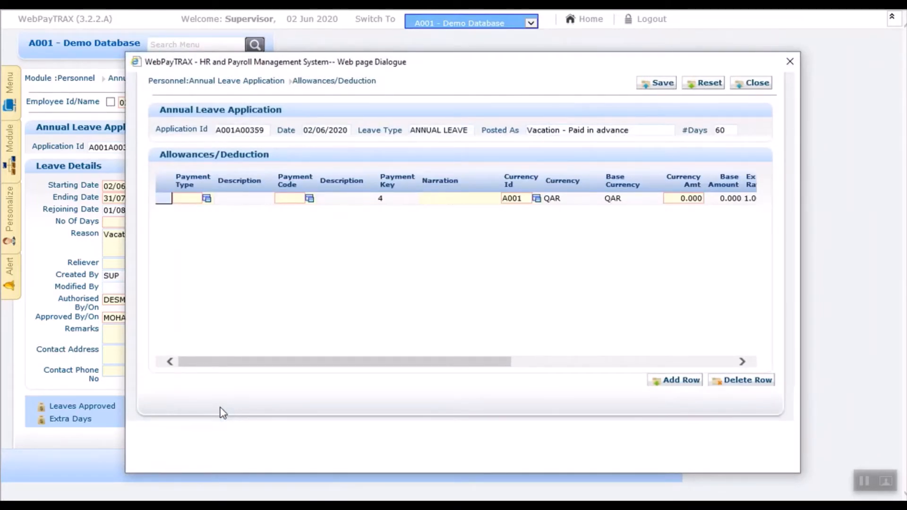
left_click(207, 199)
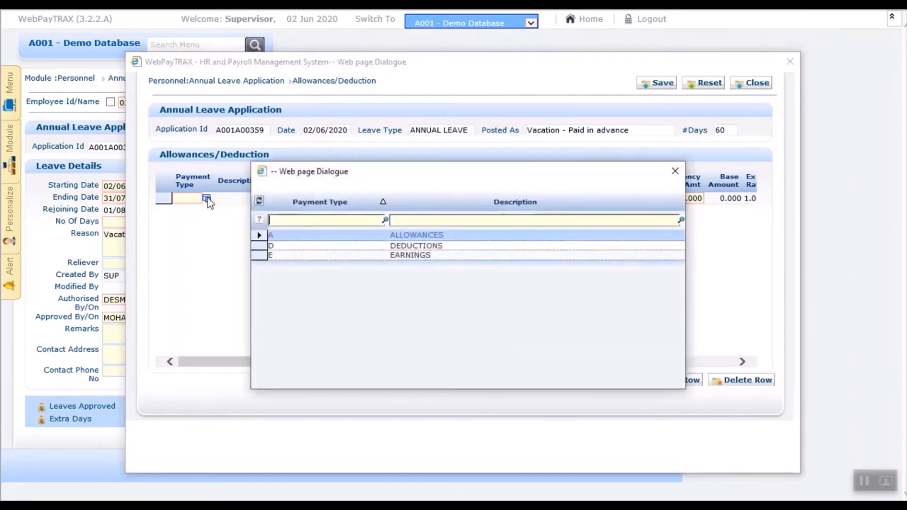
double_click(444, 240)
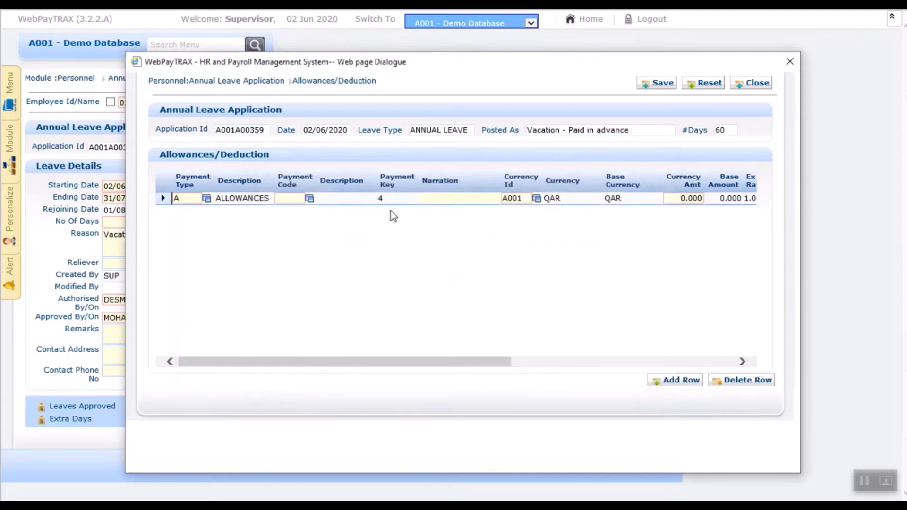
left_click(311, 198)
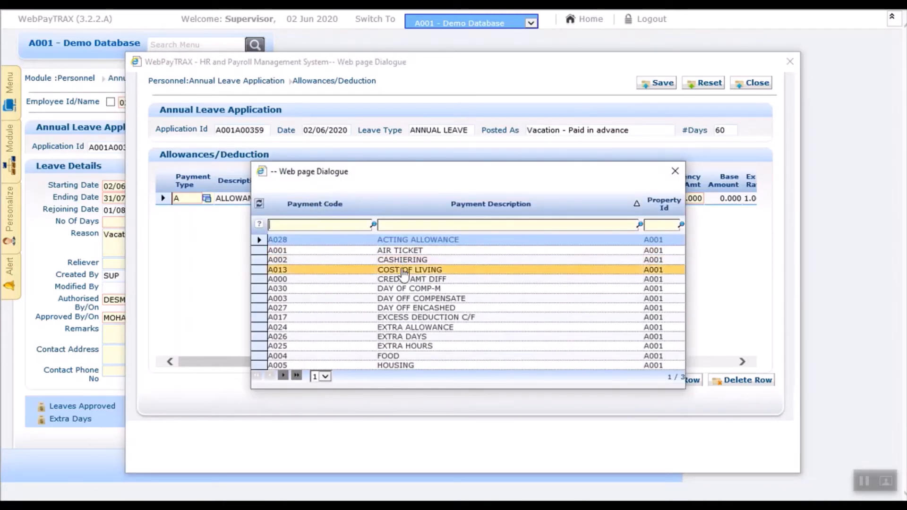
double_click(404, 357)
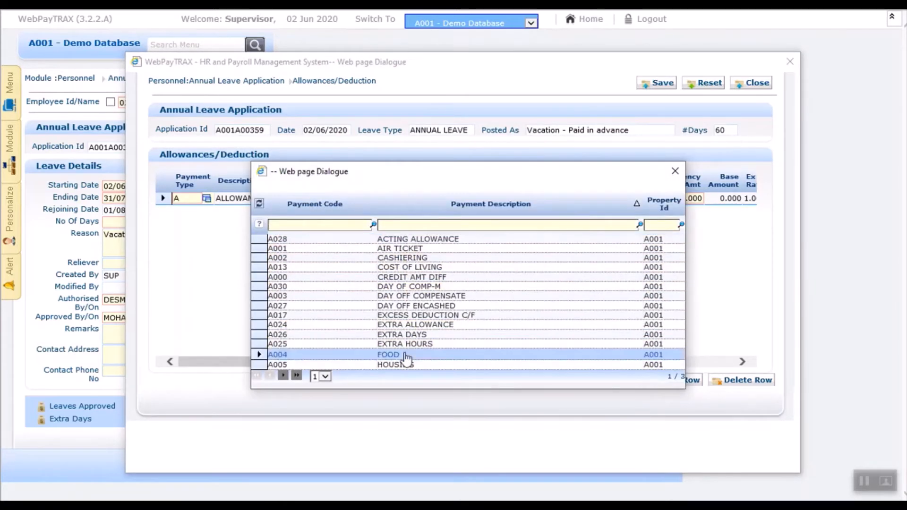
Set the food allowance's currency amount to 500 QAR and save the allowance entry
left_click(674, 198)
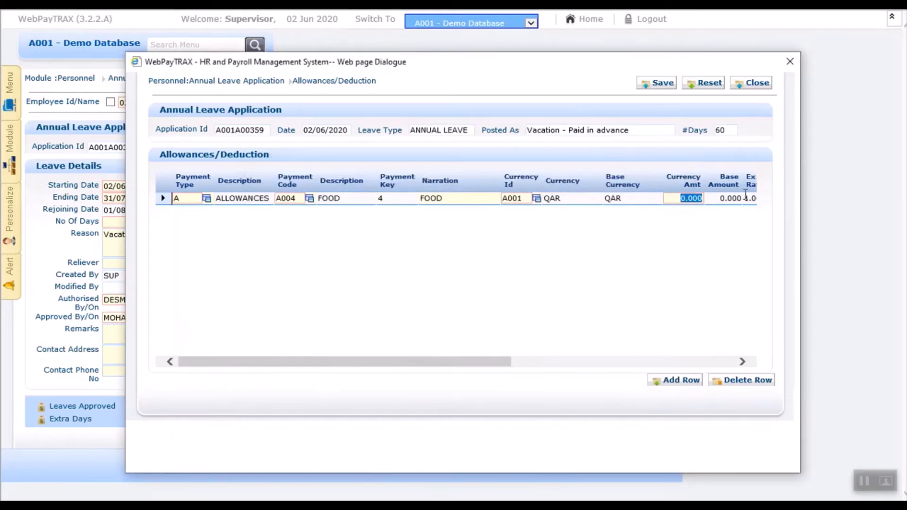
type("500")
key("Tab")
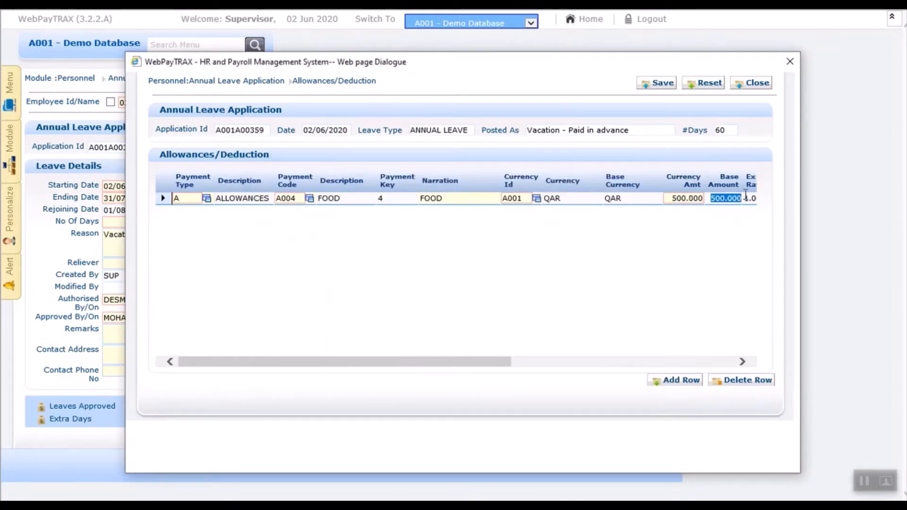
left_click(673, 89)
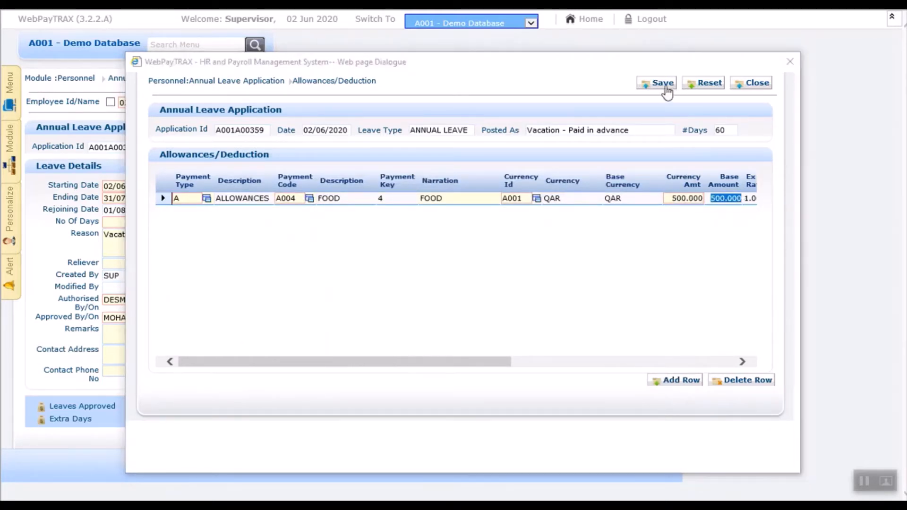
left_click(589, 352)
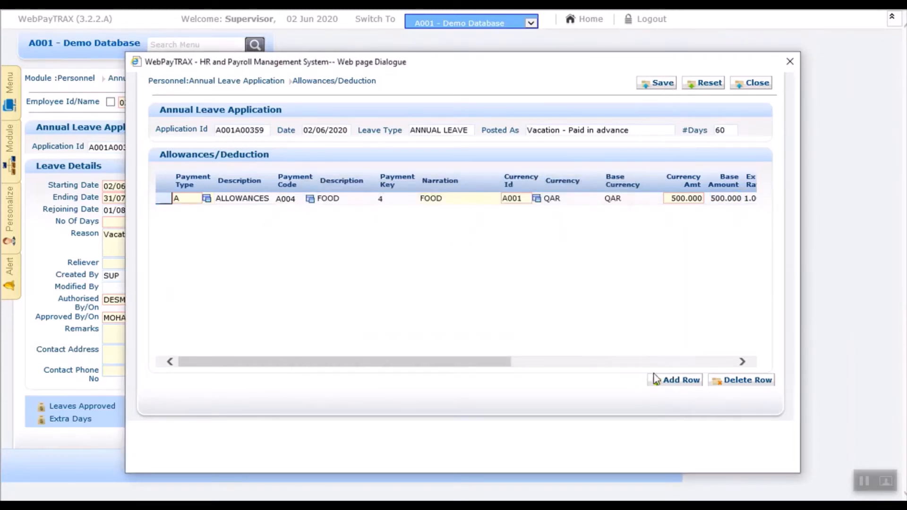
Add a row to the leave's Allowances/Deduction details with payment type D (Deductions) and payment code D002 (Advances)
left_click(671, 380)
left_click(207, 199)
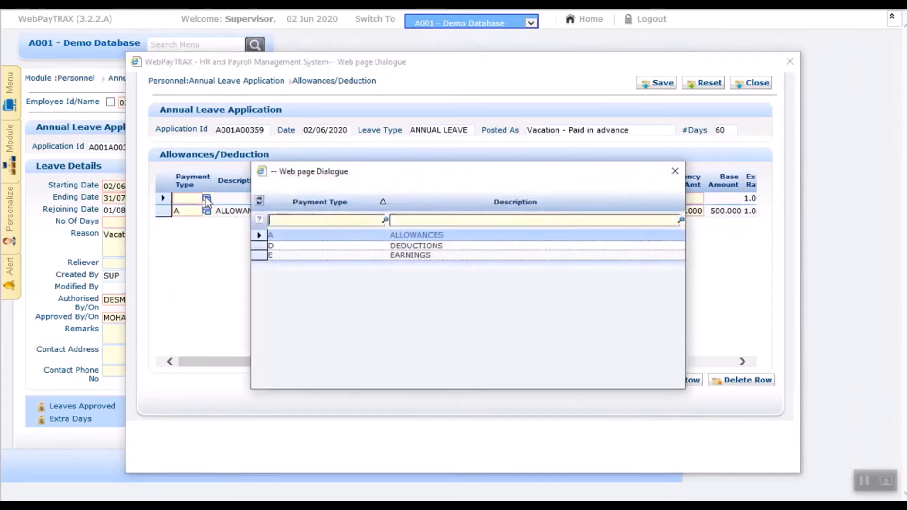
double_click(410, 245)
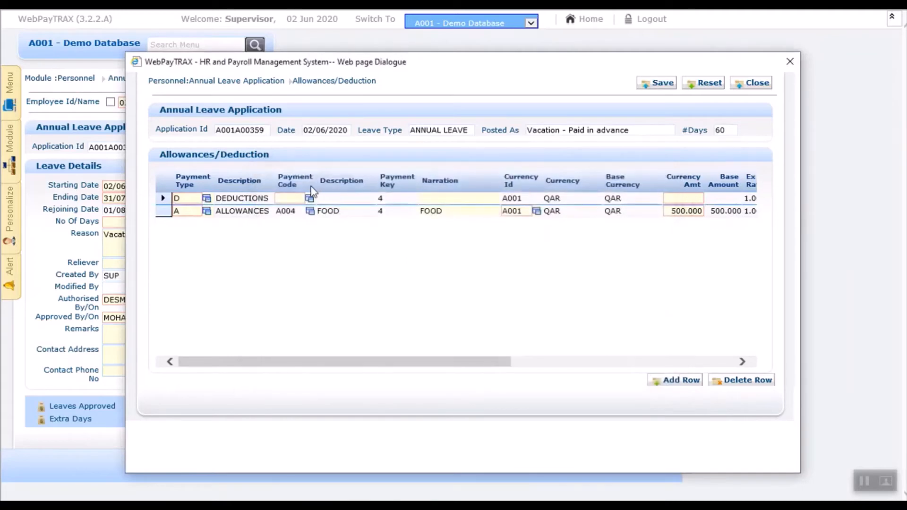
left_click(310, 198)
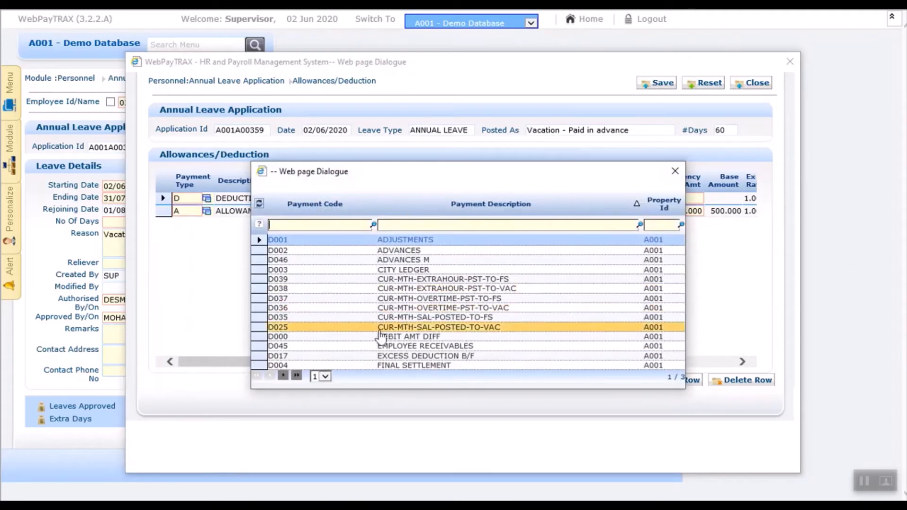
double_click(391, 250)
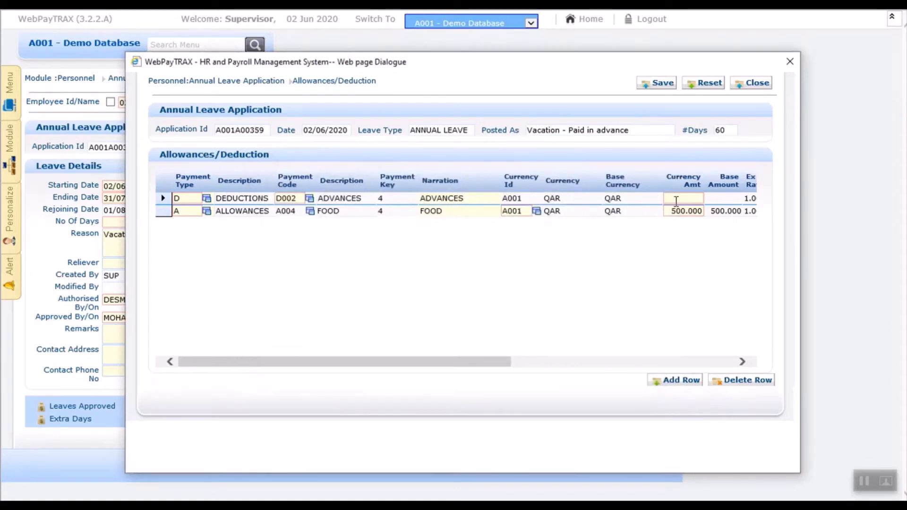
Set the advances deduction's currency amount to 560 QAR, save the entries and close the Allowances/Deduction window
type("560")
key("Tab")
left_click(654, 84)
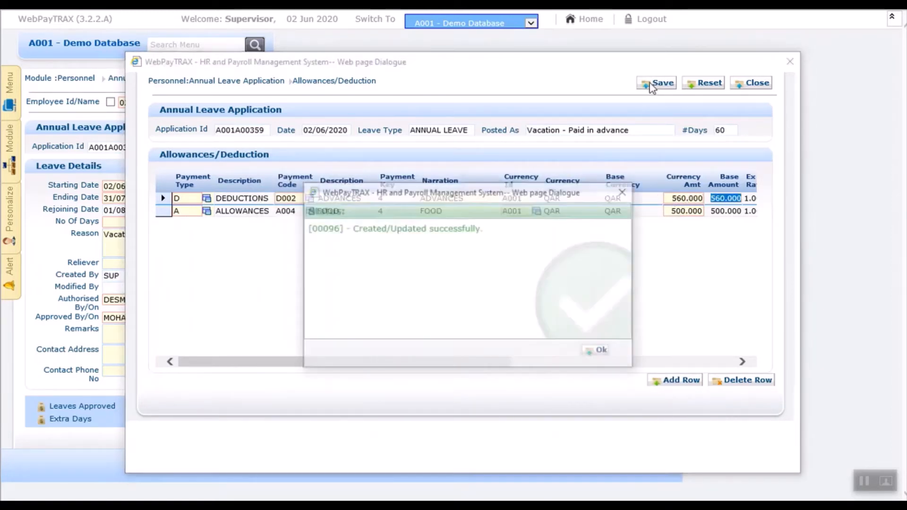
left_click(598, 352)
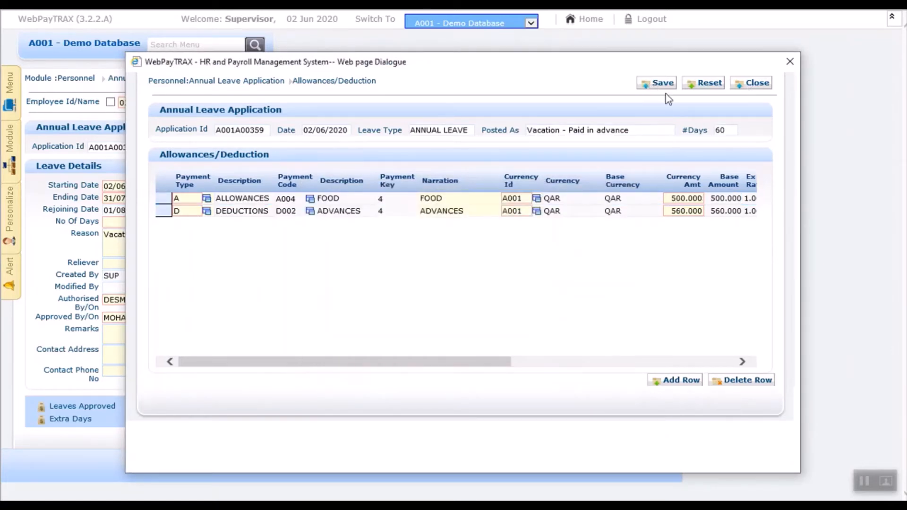
left_click(756, 81)
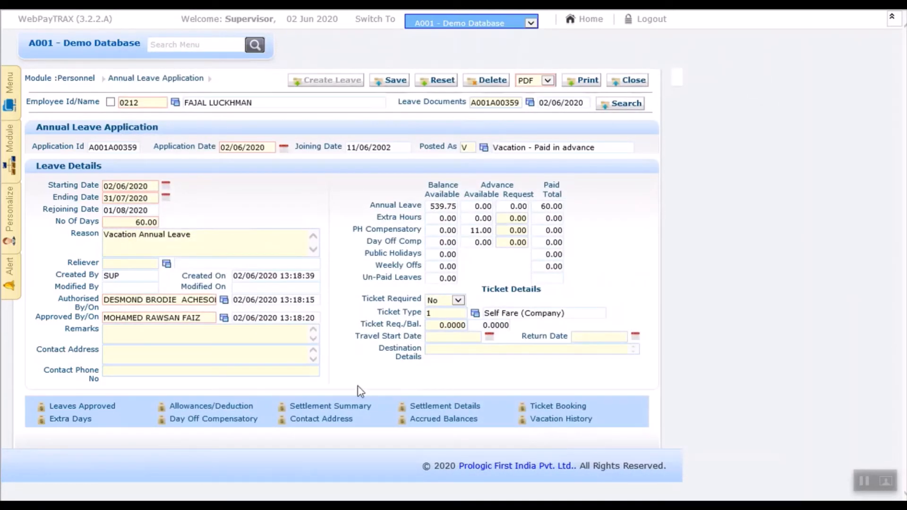
Generate the leave's settlement amounts by opening the Settlement Summary and saving it as Vacation - Paid in advance for June 2020
left_click(332, 407)
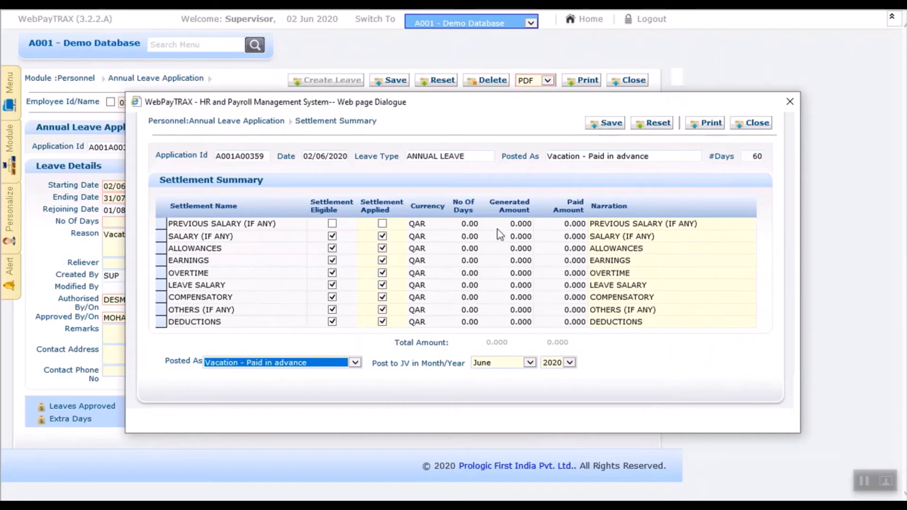
left_click(612, 127)
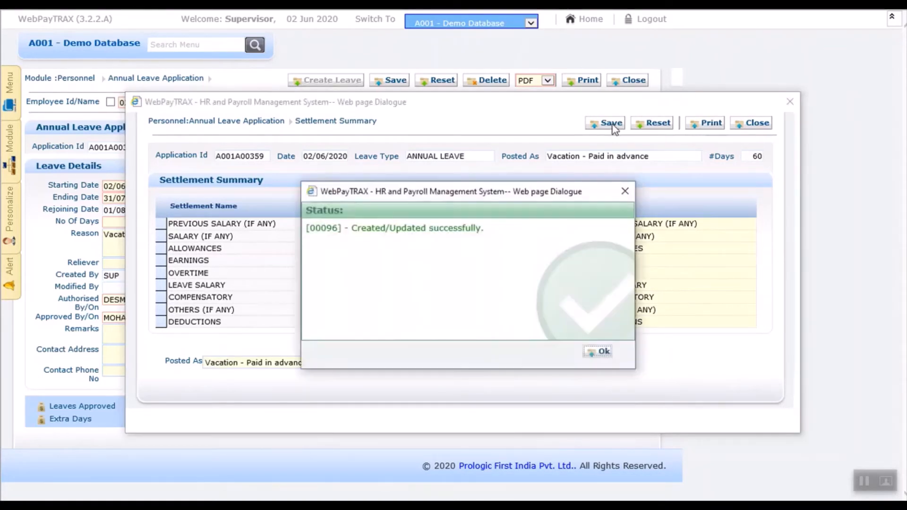
left_click(608, 352)
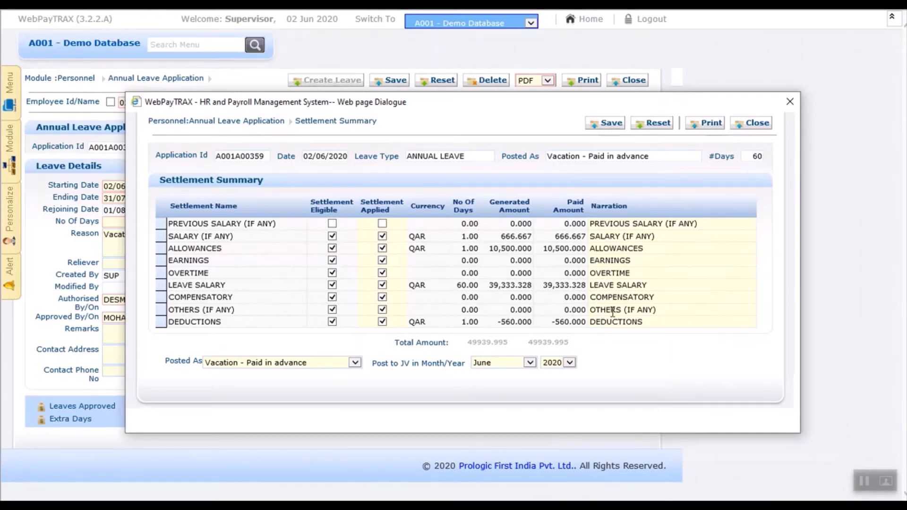
left_click(710, 129)
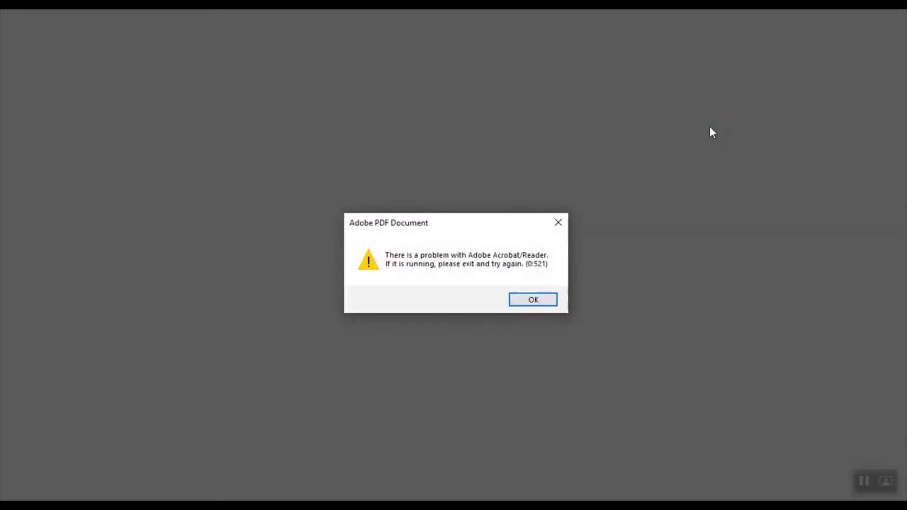
left_click(534, 301)
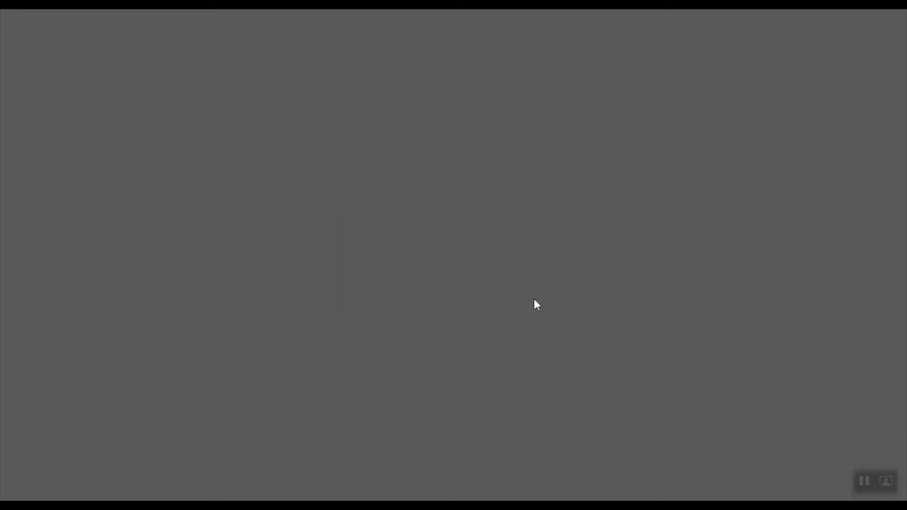
left_click(892, 10)
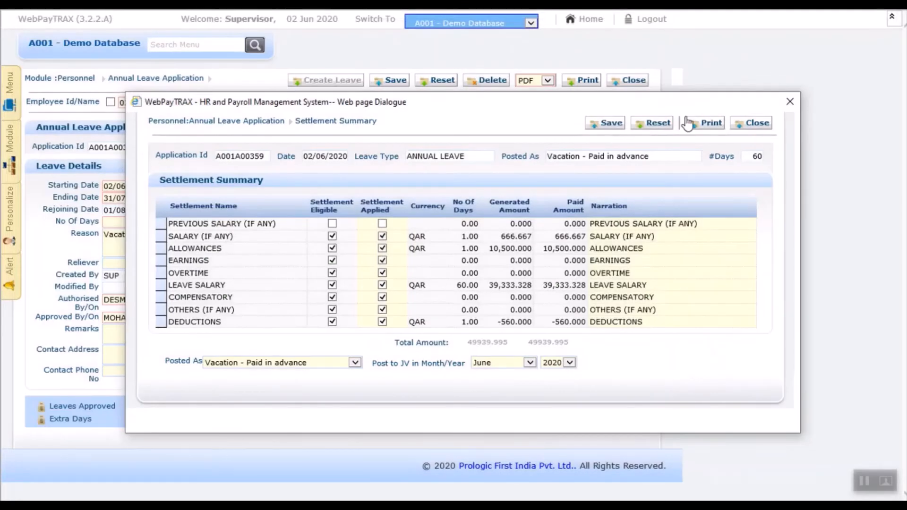
Print the Settlement Summary vacation payslip as PDF and review its leave details, attendance status, allowances and settlement amounts
left_click(710, 124)
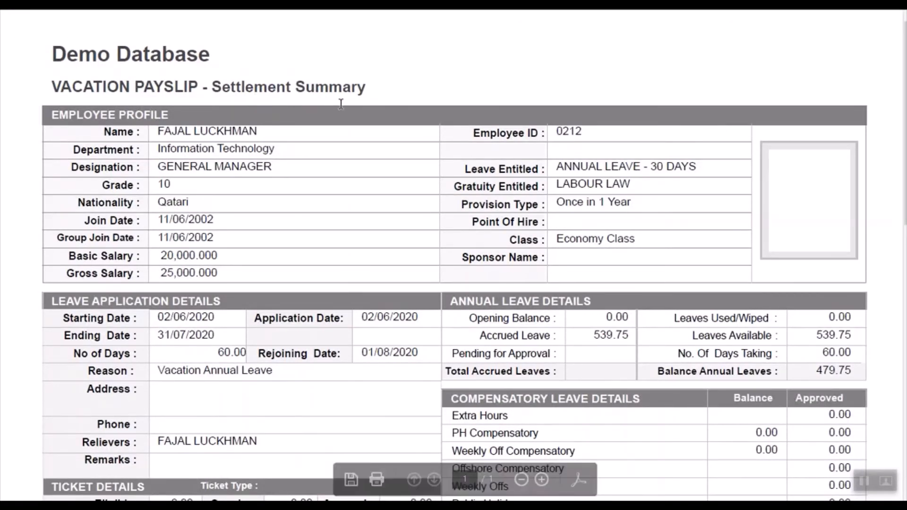
scroll(441, 187, "down", 5)
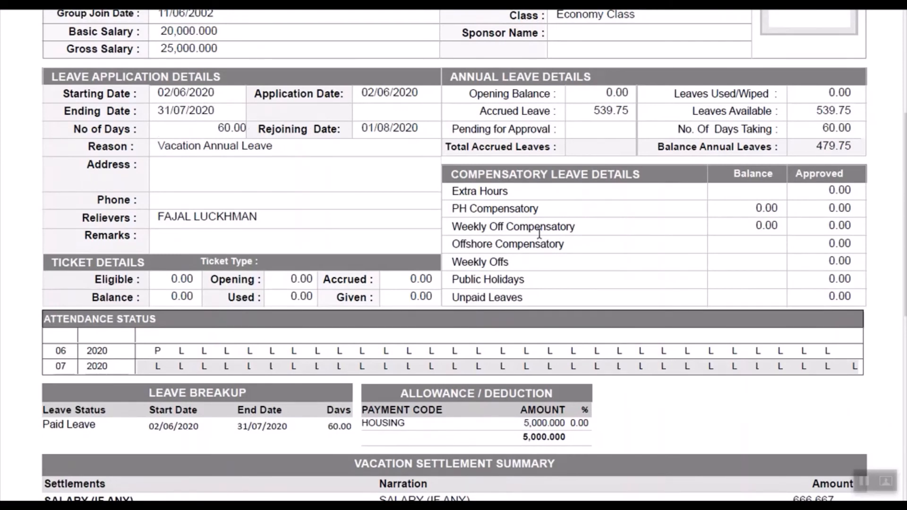
scroll(539, 233, "down", 2)
scroll(539, 232, "down", 2)
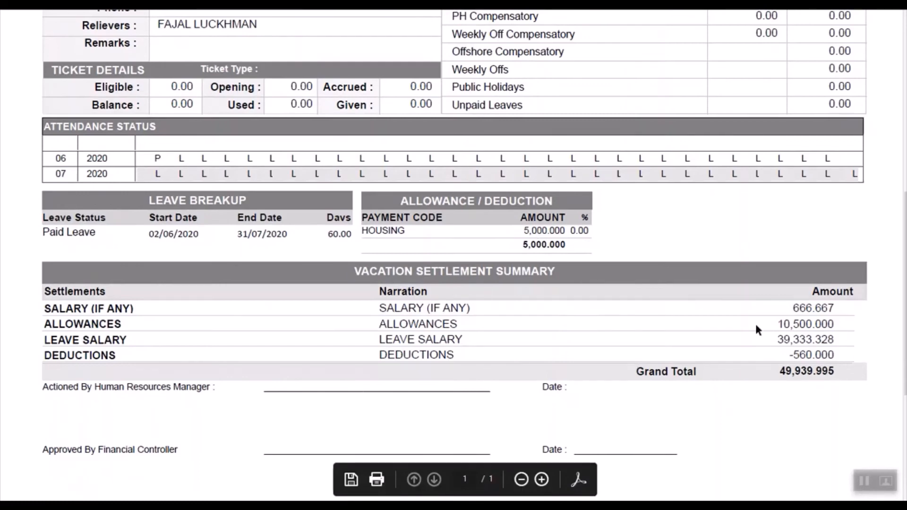
scroll(750, 384, "down", 2)
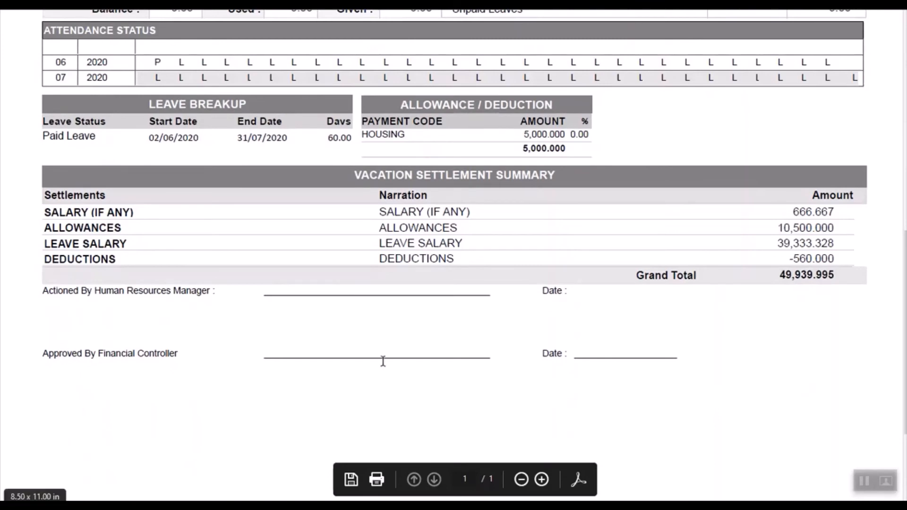
scroll(489, 356, "up", 1)
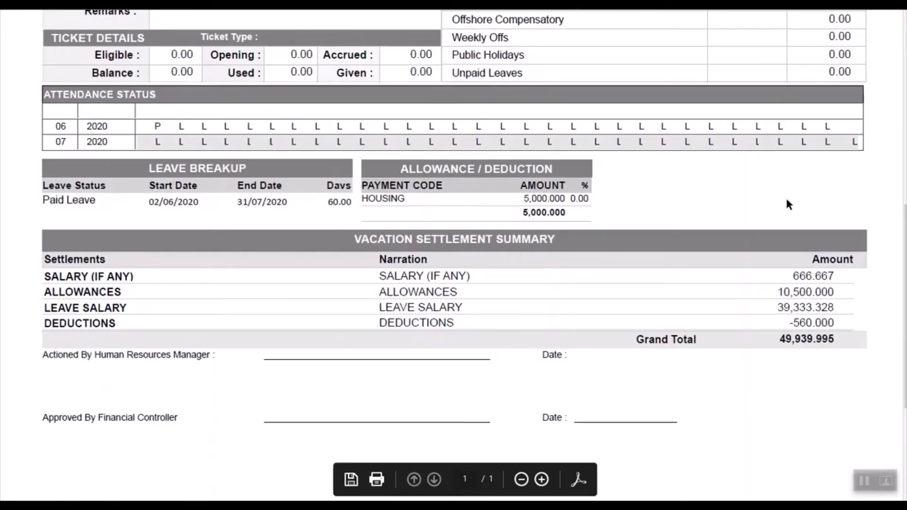
scroll(787, 204, "up", 2)
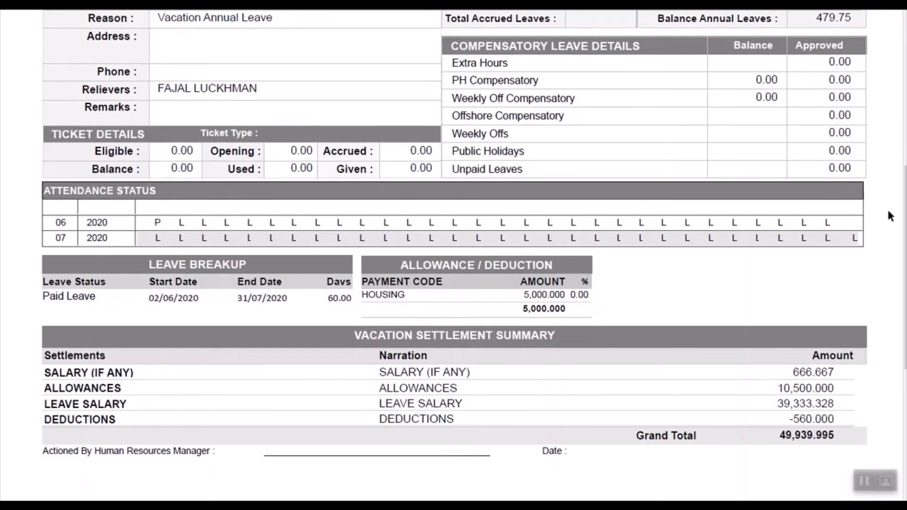
scroll(873, 222, "up", 3)
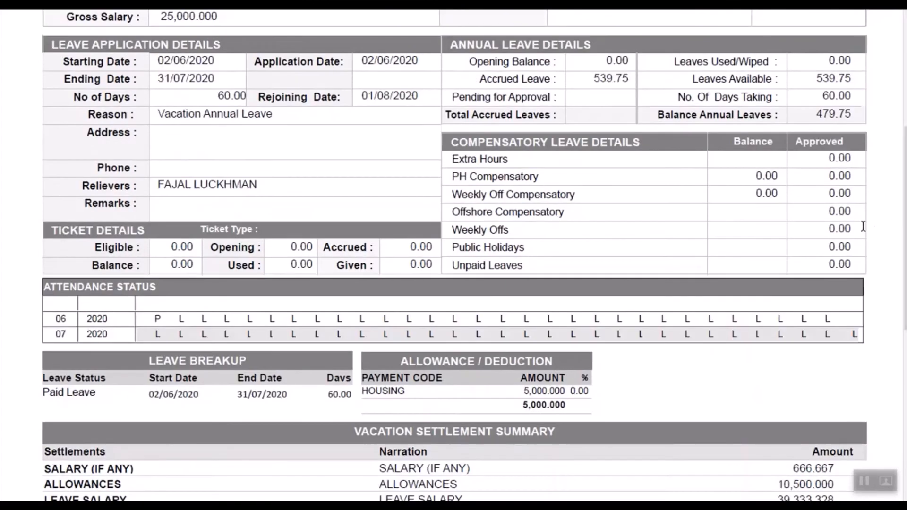
scroll(862, 226, "up", 1)
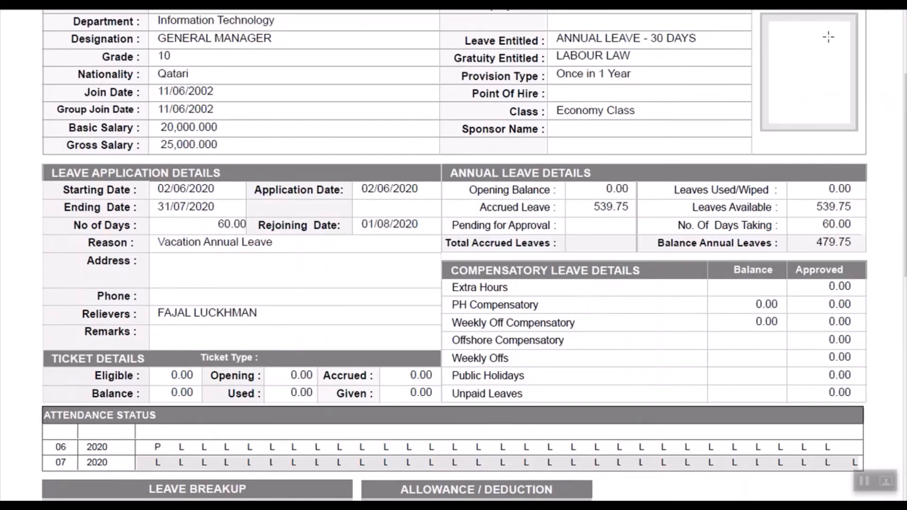
scroll(789, 85, "up", 1)
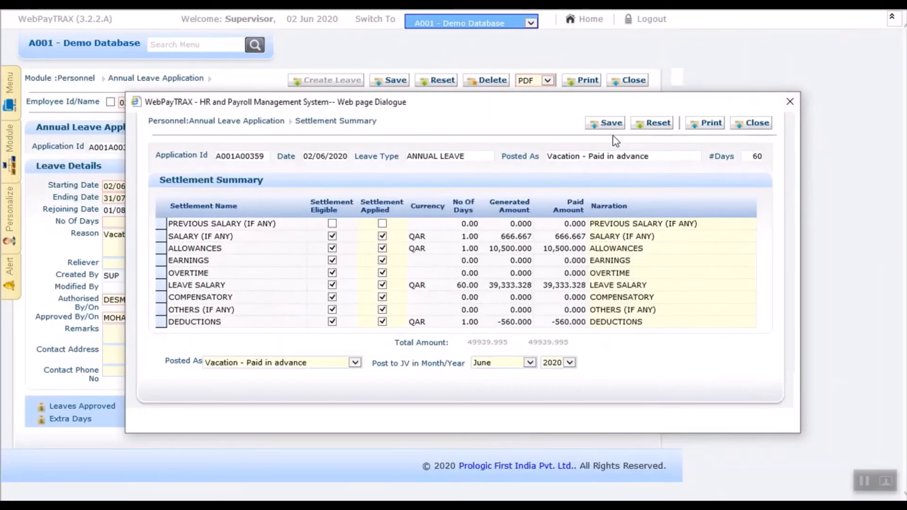
Save the Settlement Summary again and close its window
left_click(612, 124)
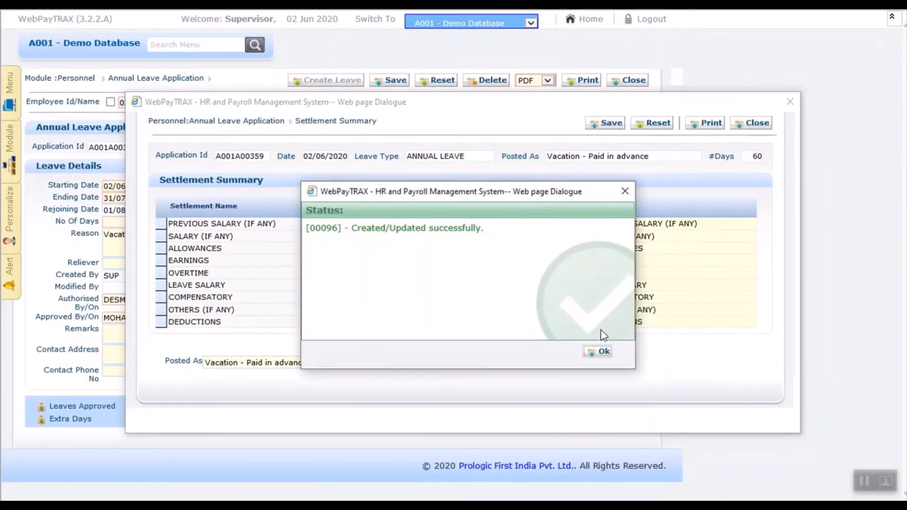
left_click(598, 351)
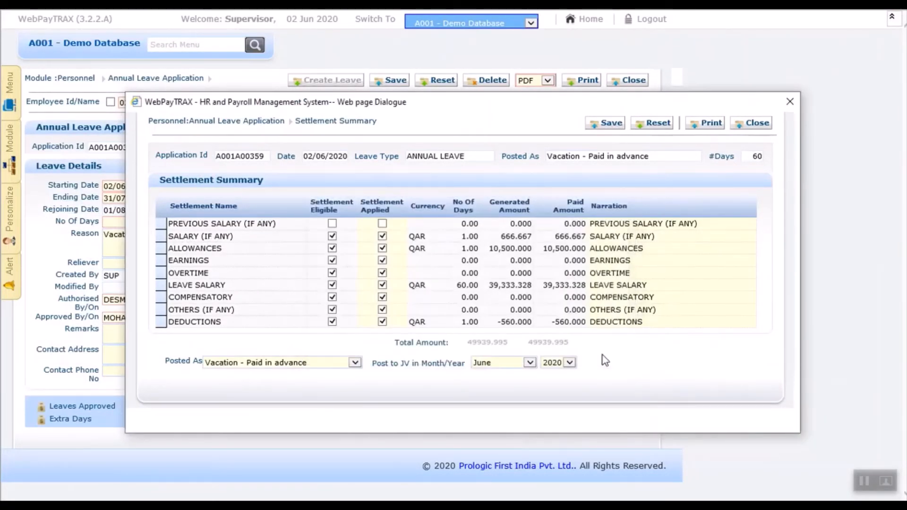
left_click(749, 124)
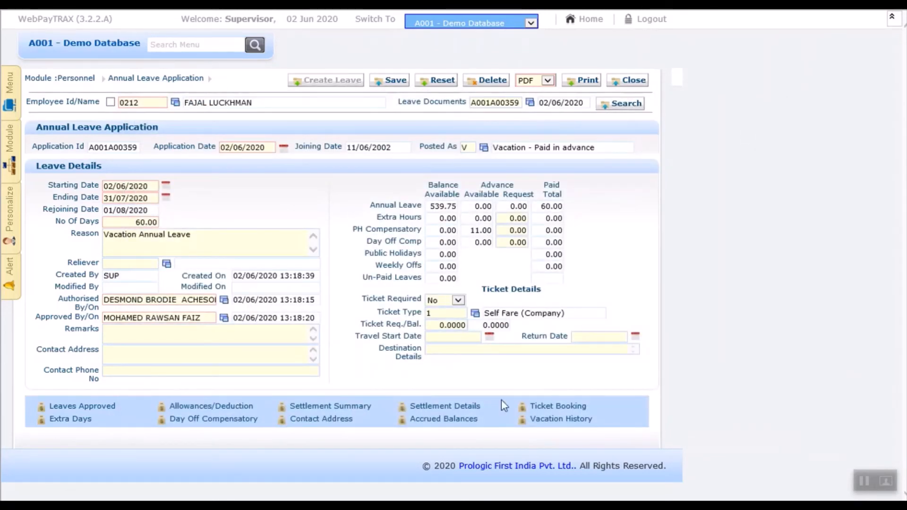
Open the leave's Settlement Details and review the month-by-month salary, allowance, leave salary and deduction lines
left_click(458, 406)
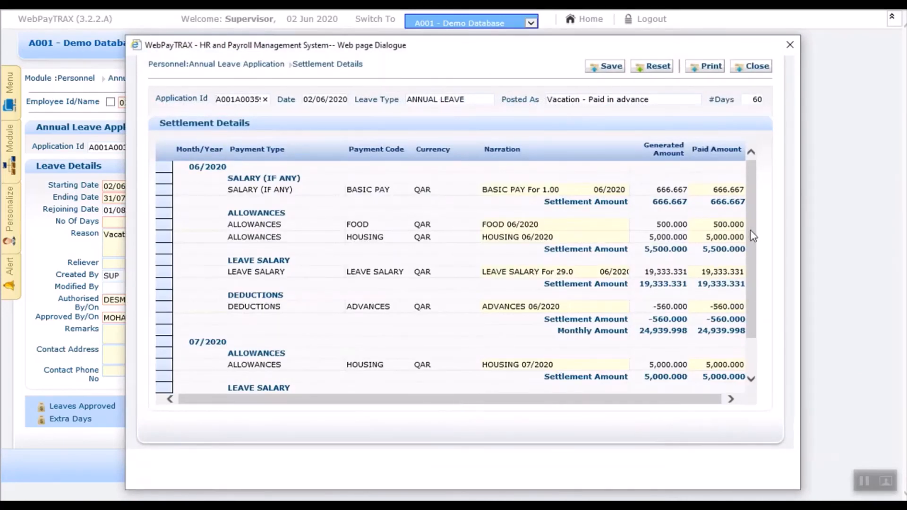
left_click_drag(750, 231, 750, 272)
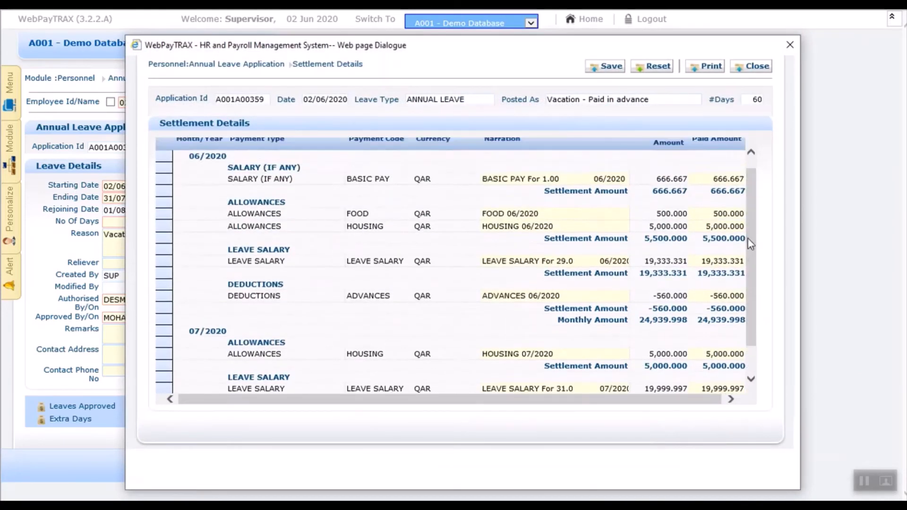
left_click(722, 212)
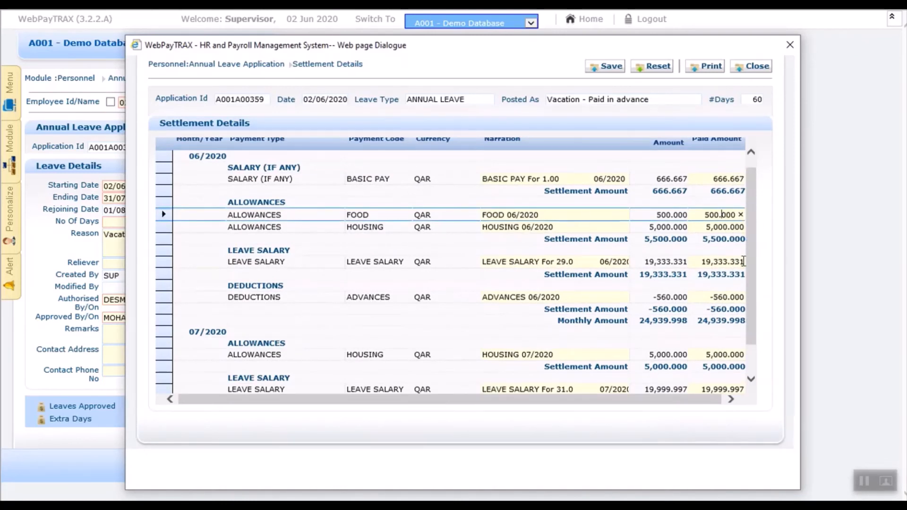
left_click_drag(750, 212, 748, 193)
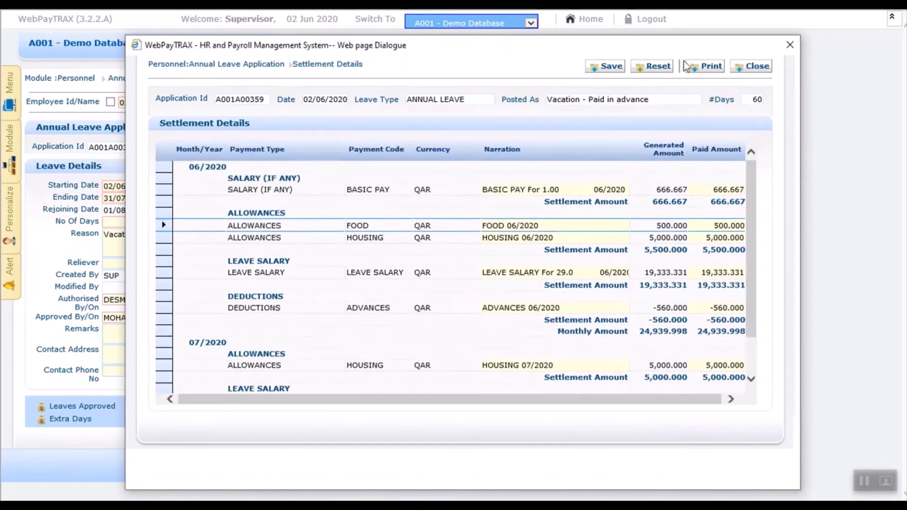
Print the Settlement Details vacation payslip and check its monthly settlement breakdown and approval section
left_click(704, 66)
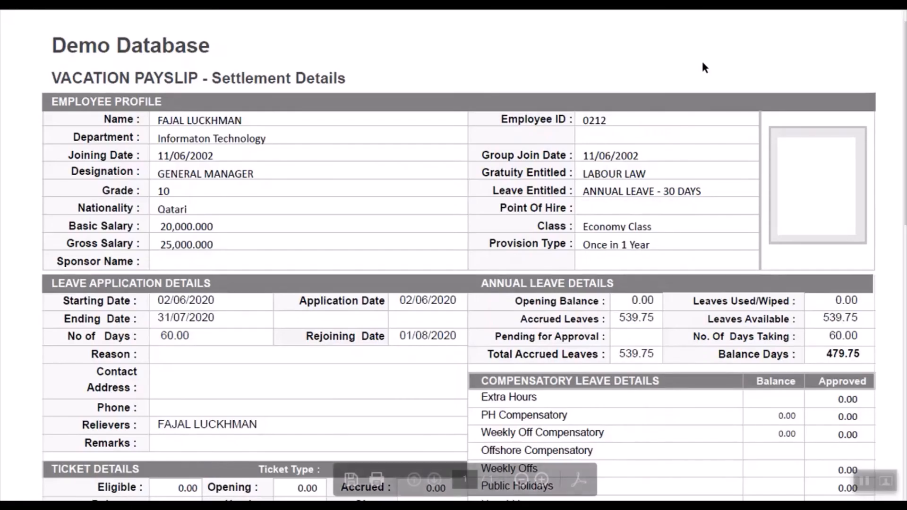
scroll(899, 86, "down", 12)
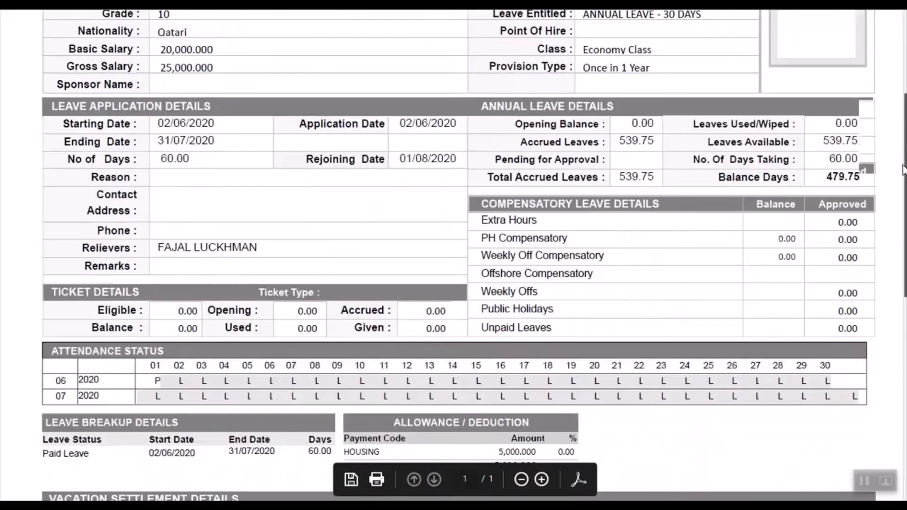
scroll(888, 79, "down", 2)
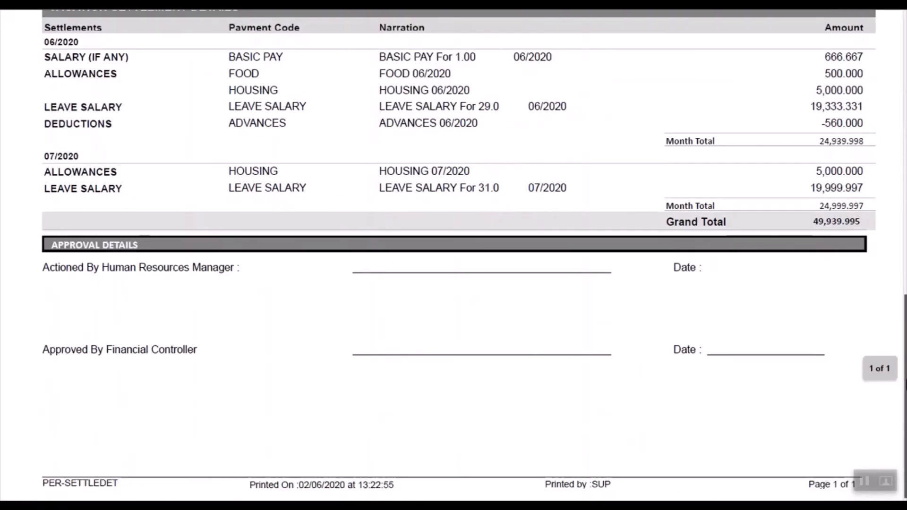
scroll(888, 79, "up", 12)
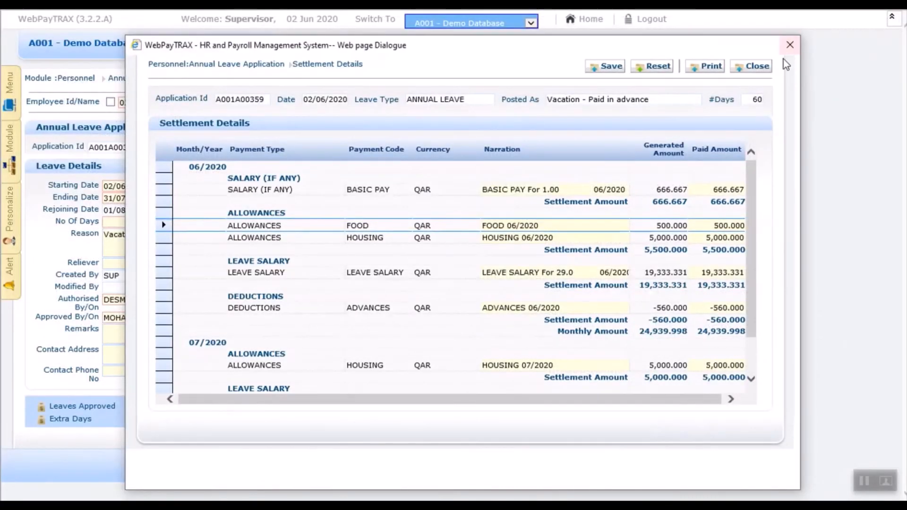
Save the Settlement Details and close their window
left_click(608, 66)
left_click(608, 350)
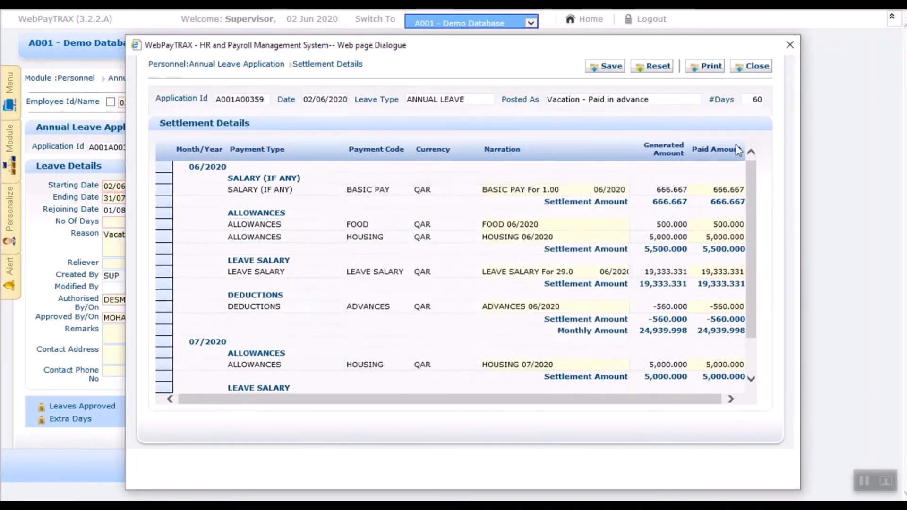
left_click(765, 68)
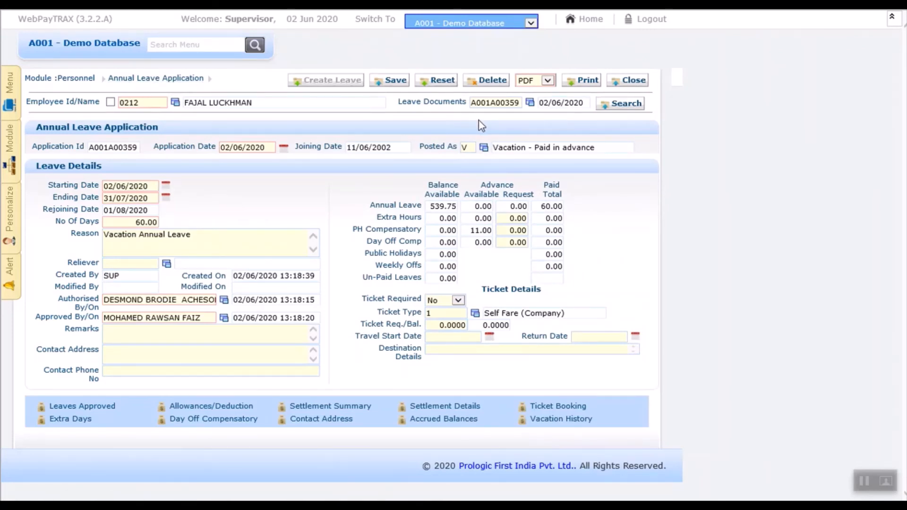
Check the employee's Vacation History for previous leaves and tickets, then close it and the annual leave application
left_click(544, 419)
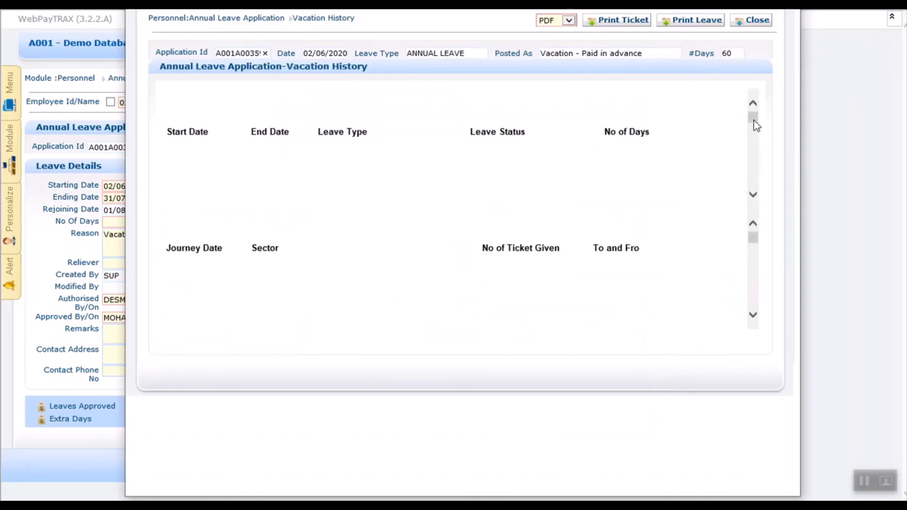
left_click_drag(753, 120, 753, 101)
left_click(748, 23)
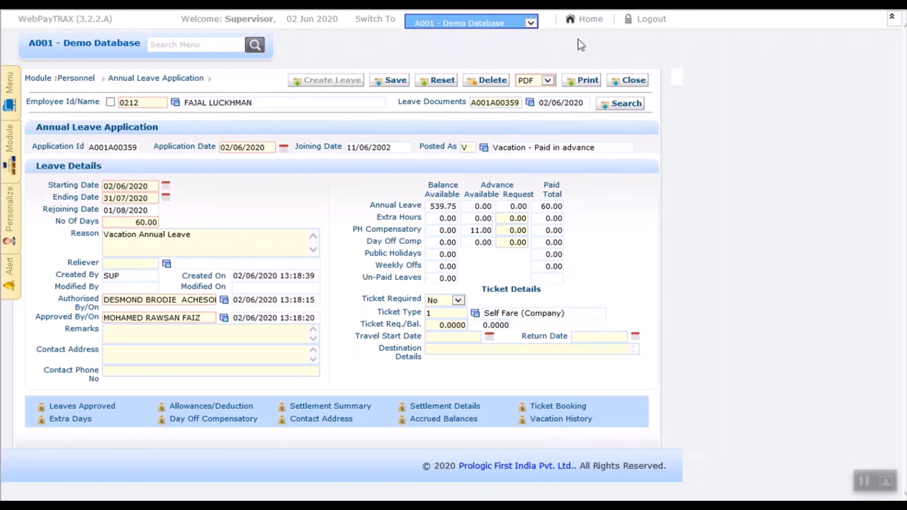
left_click(641, 80)
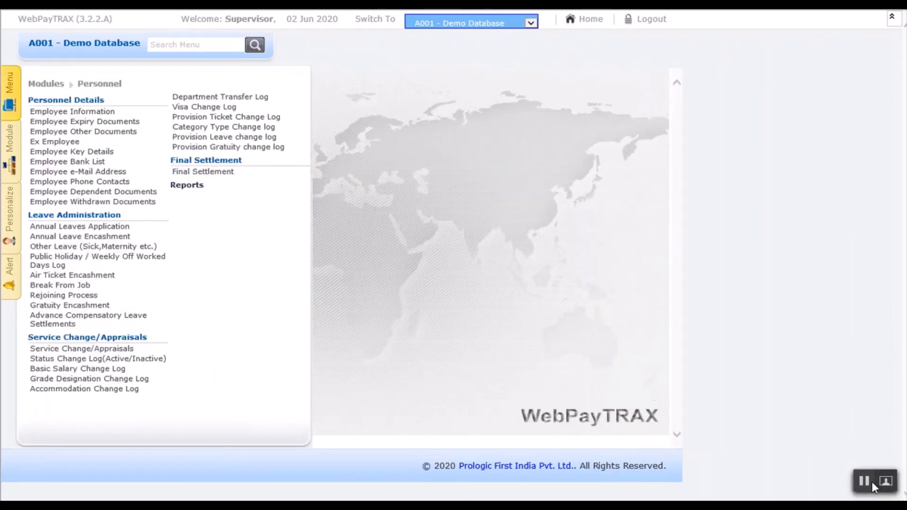